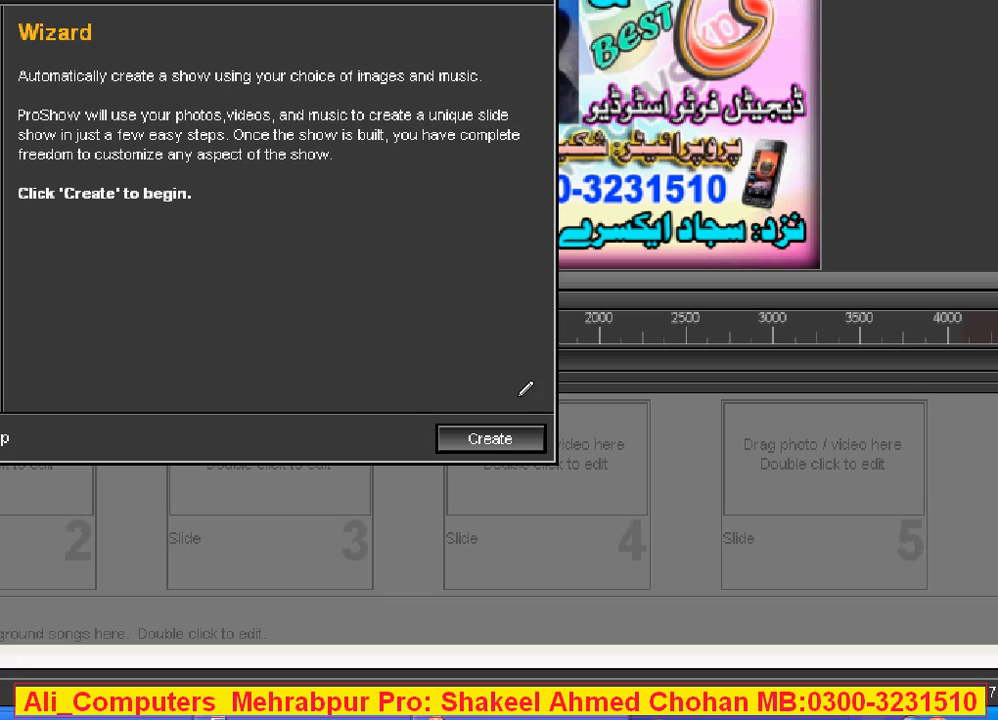
drag(641, 505, 573, 549)
drag(430, 462, 600, 415)
drag(517, 362, 600, 415)
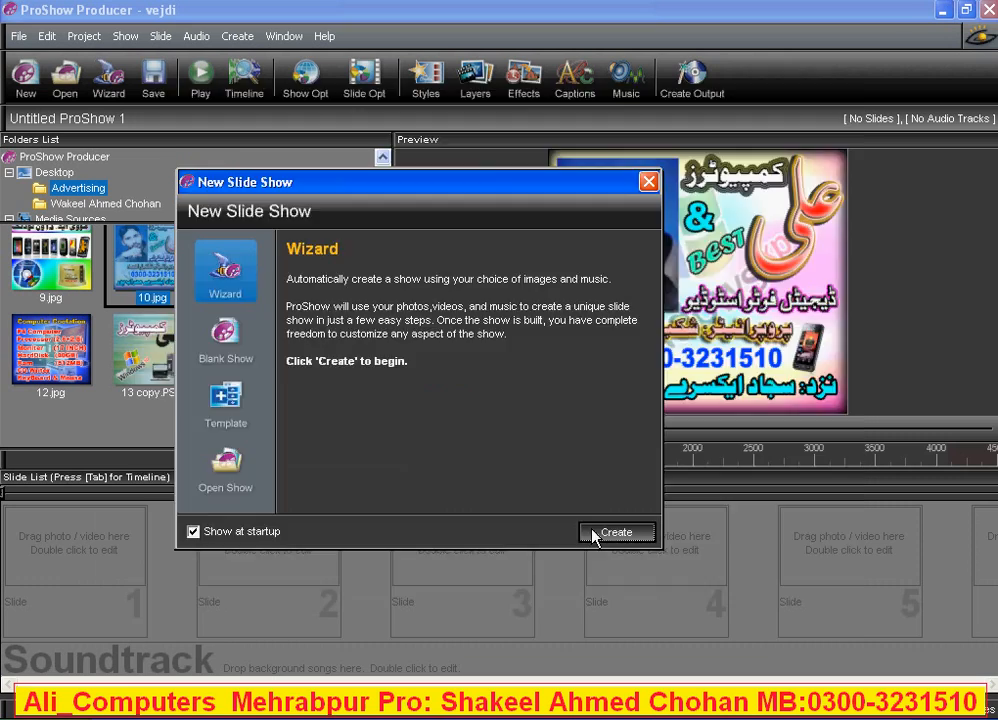
Start a new wizard slide show and add all images from the Pro Show Add folder as content
click(596, 535)
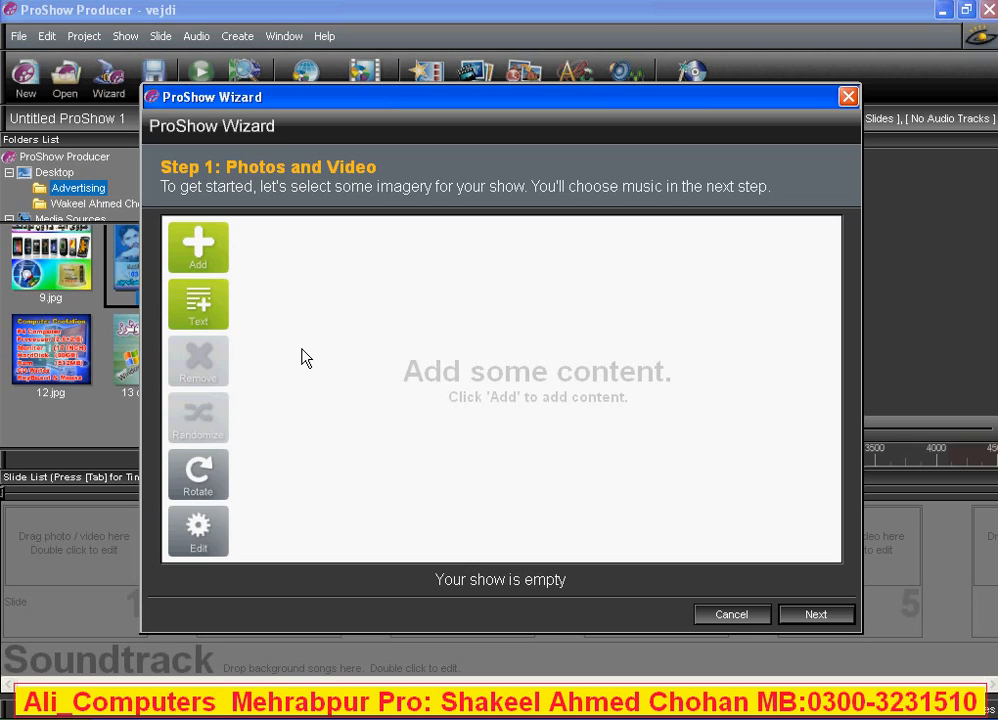
click(198, 250)
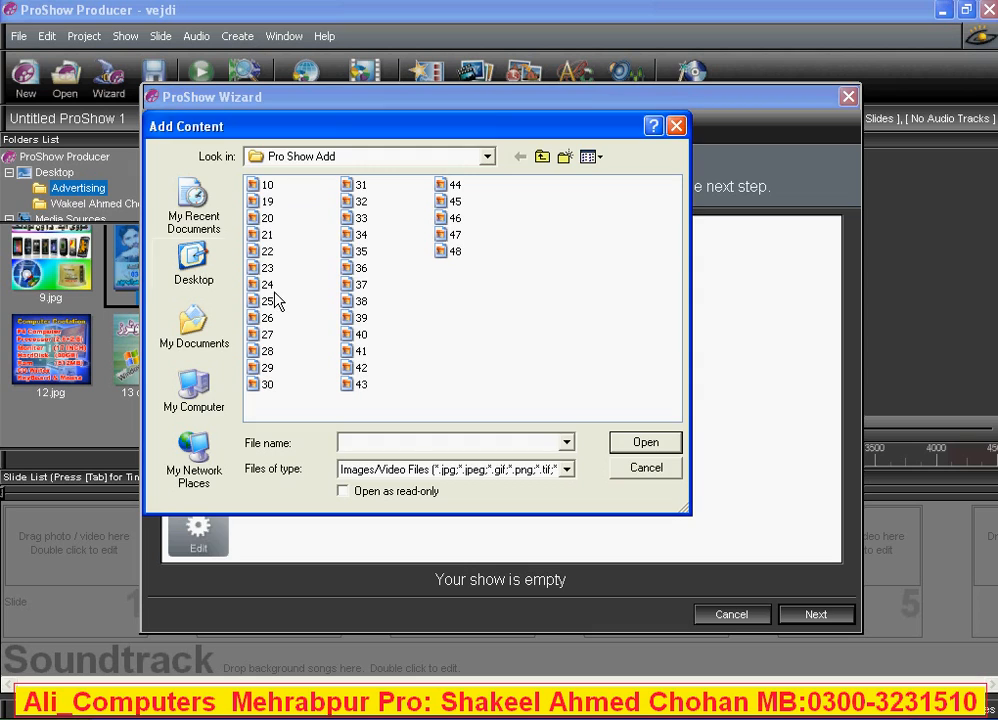
click(361, 319)
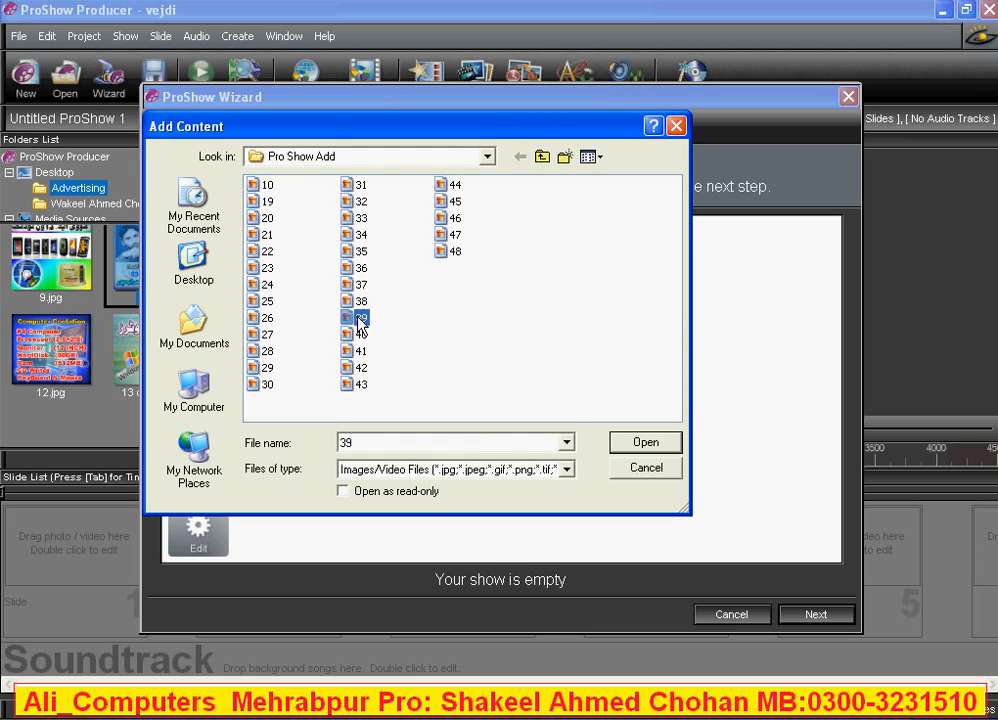
key(ctrl+a)
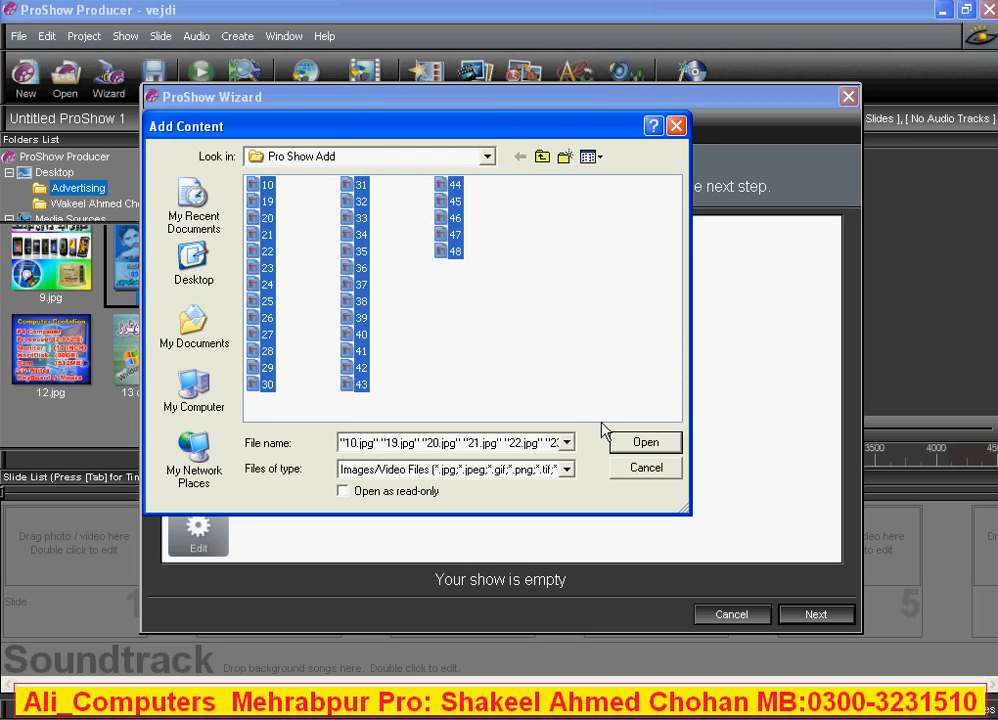
click(627, 442)
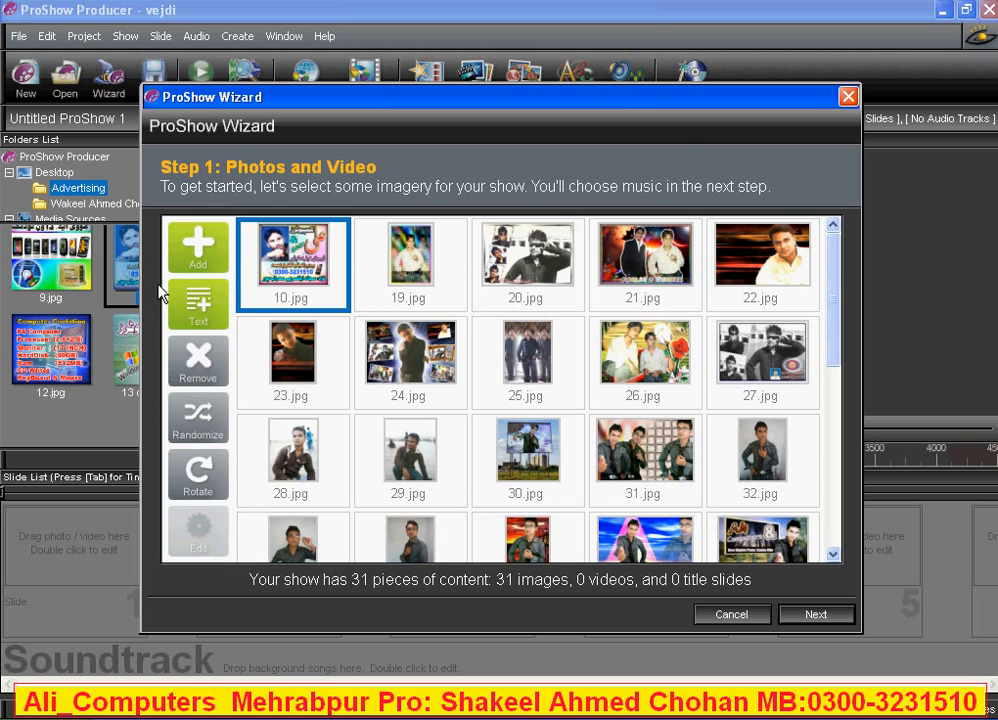
Add a text slide reading "ProSHow Producer" and move it to the first position, before 10.jpg
click(193, 305)
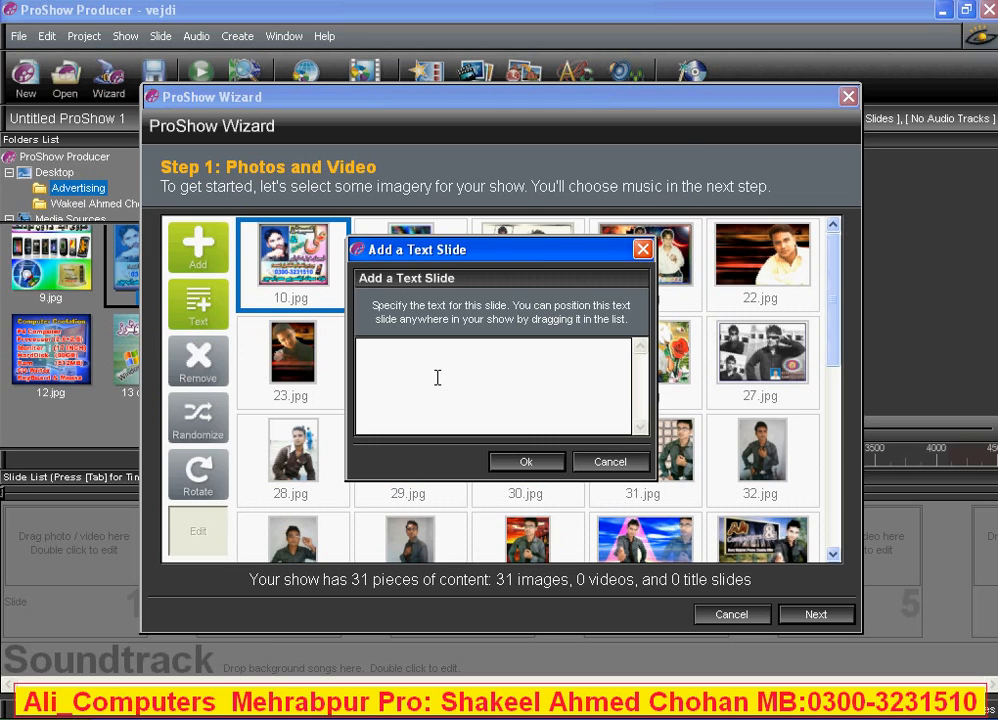
click(611, 463)
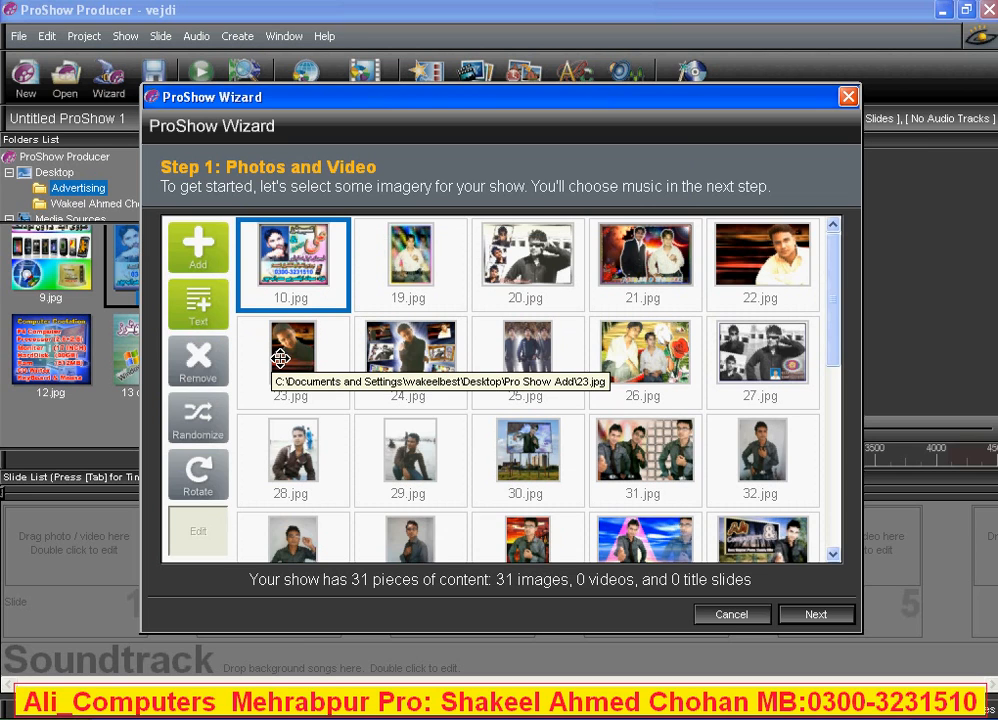
click(209, 330)
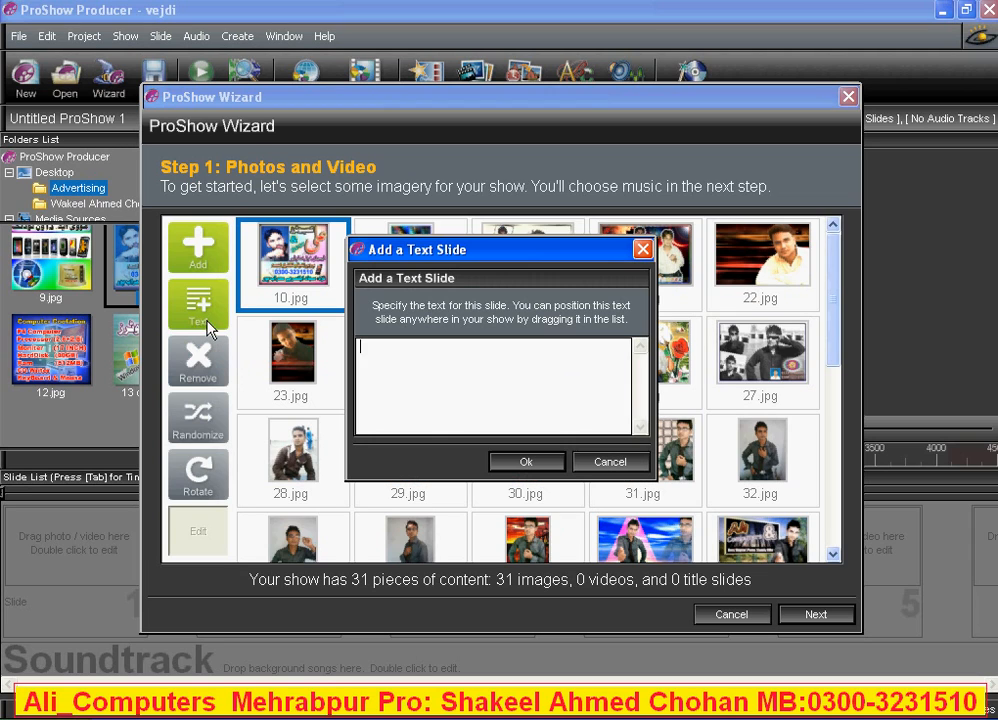
text(ProSHow Producer)
click(502, 466)
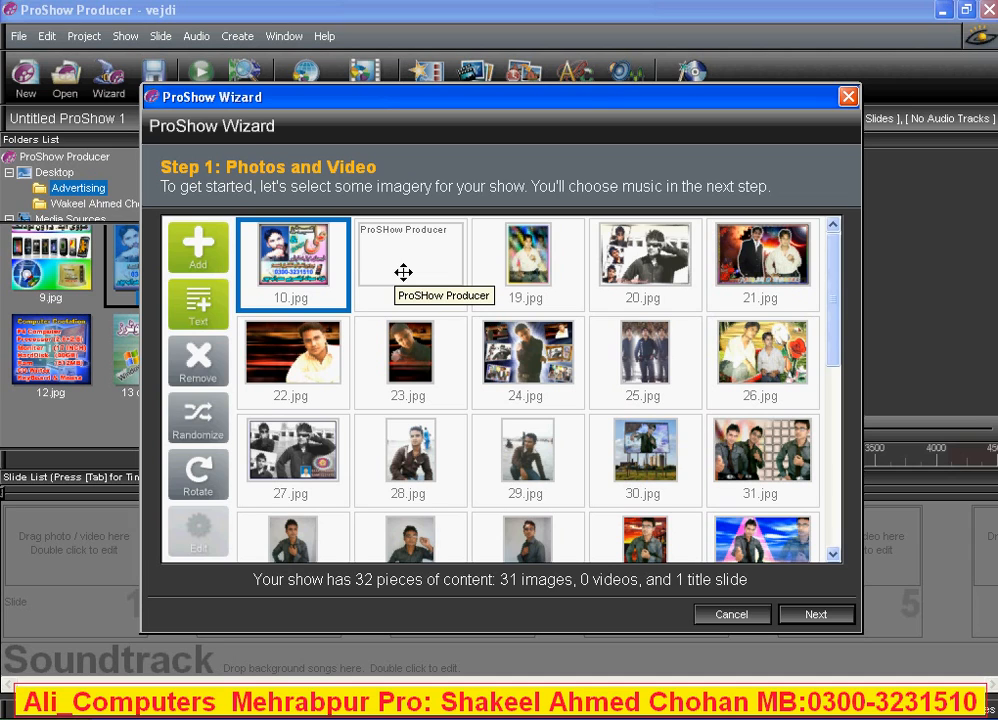
drag(394, 279, 299, 273)
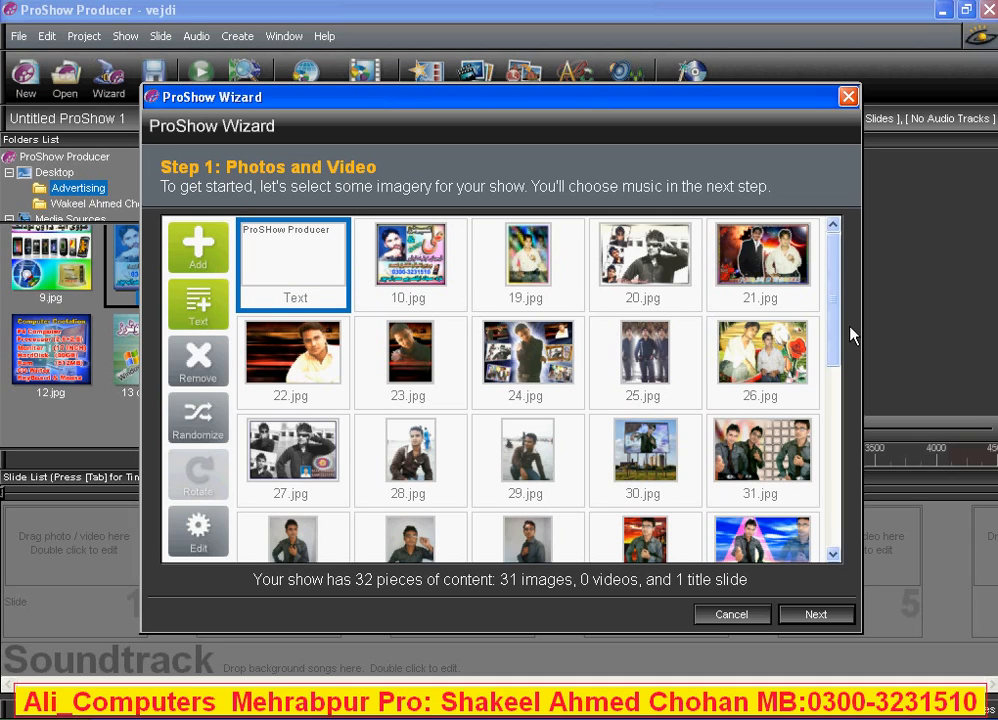
Remove 48.jpg, the last image, from the show content
drag(835, 368, 835, 528)
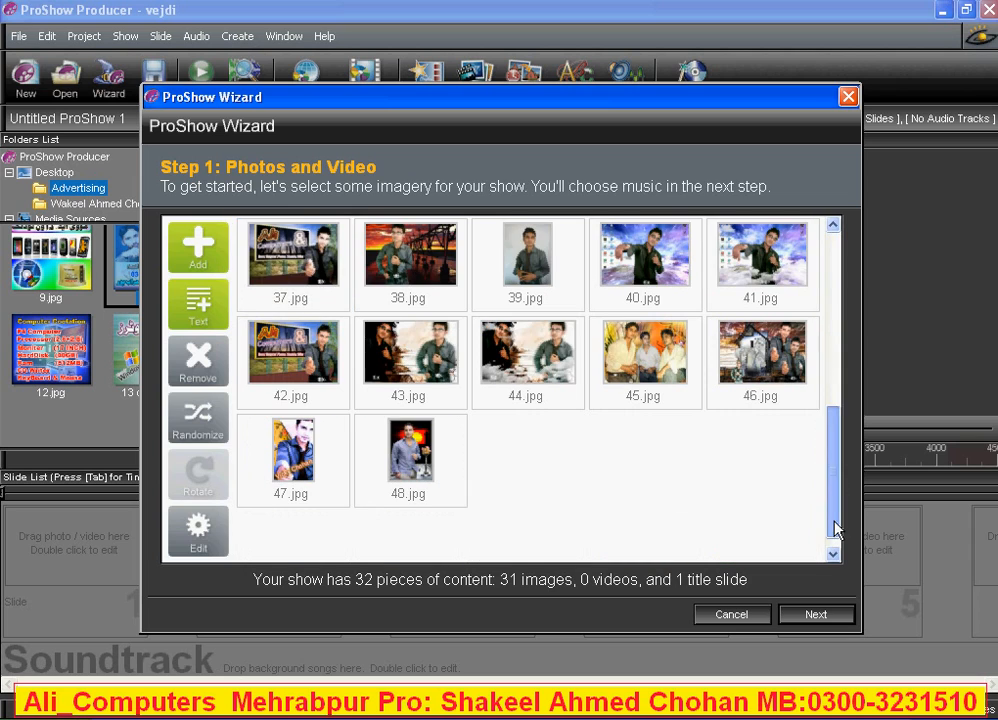
click(390, 440)
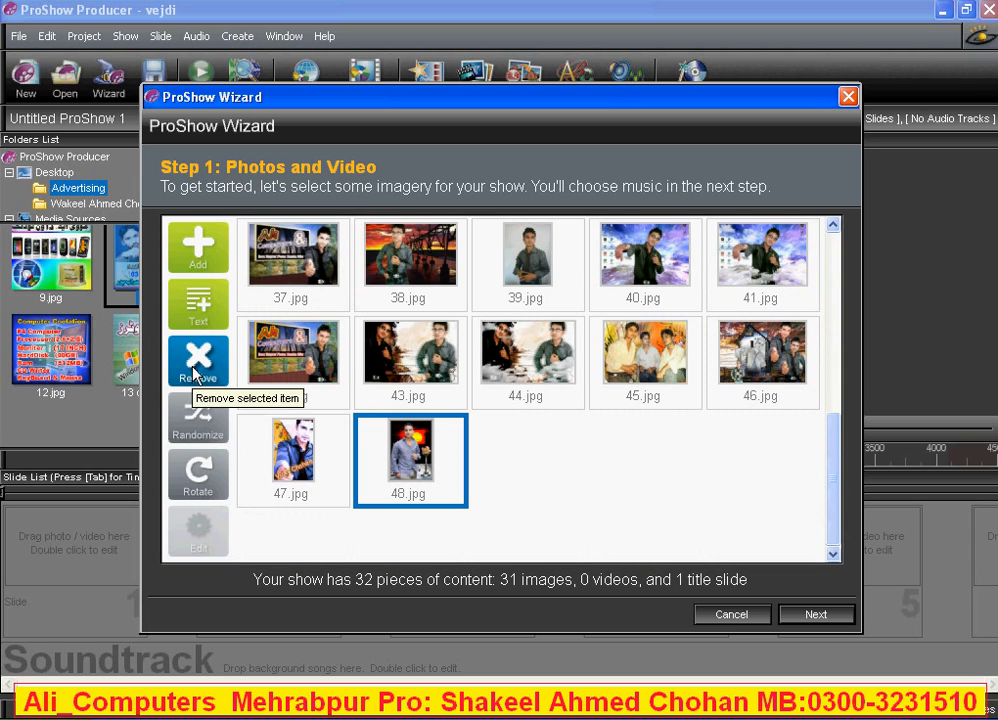
click(194, 369)
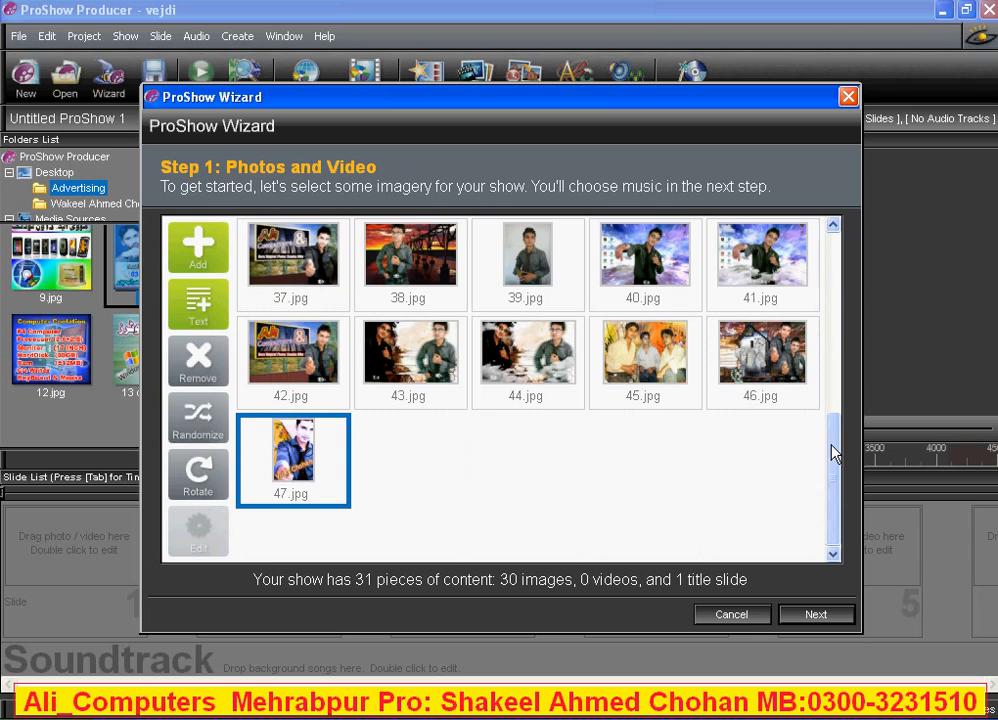
Reorder the content so that 24.jpg and 26.jpg directly follow 10.jpg
drag(835, 453, 829, 261)
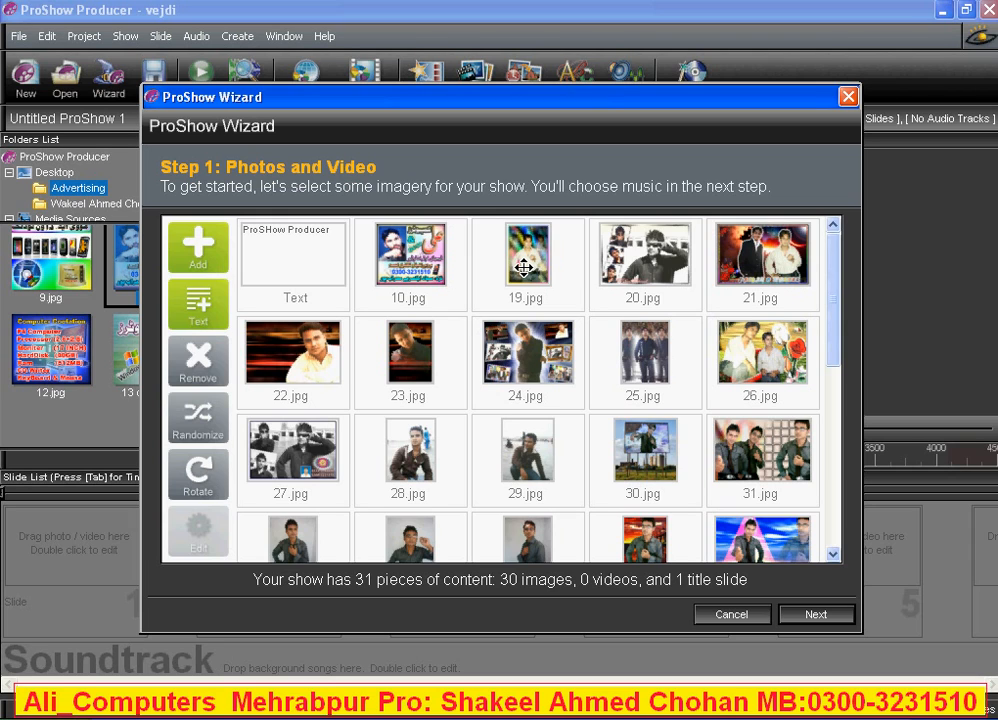
drag(522, 340, 543, 255)
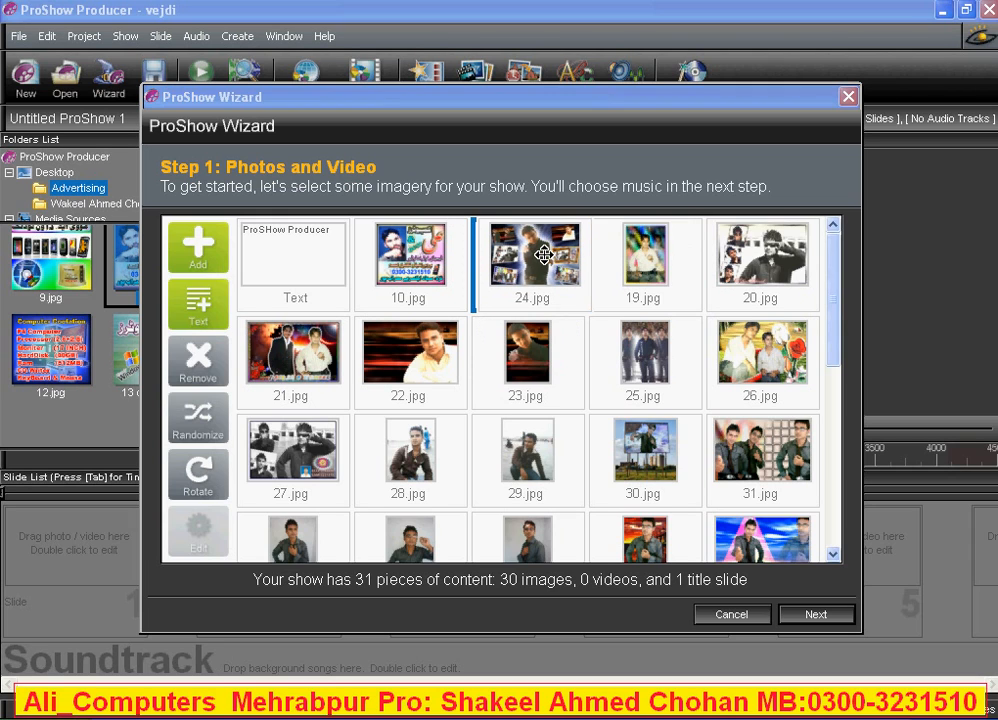
drag(760, 352, 638, 250)
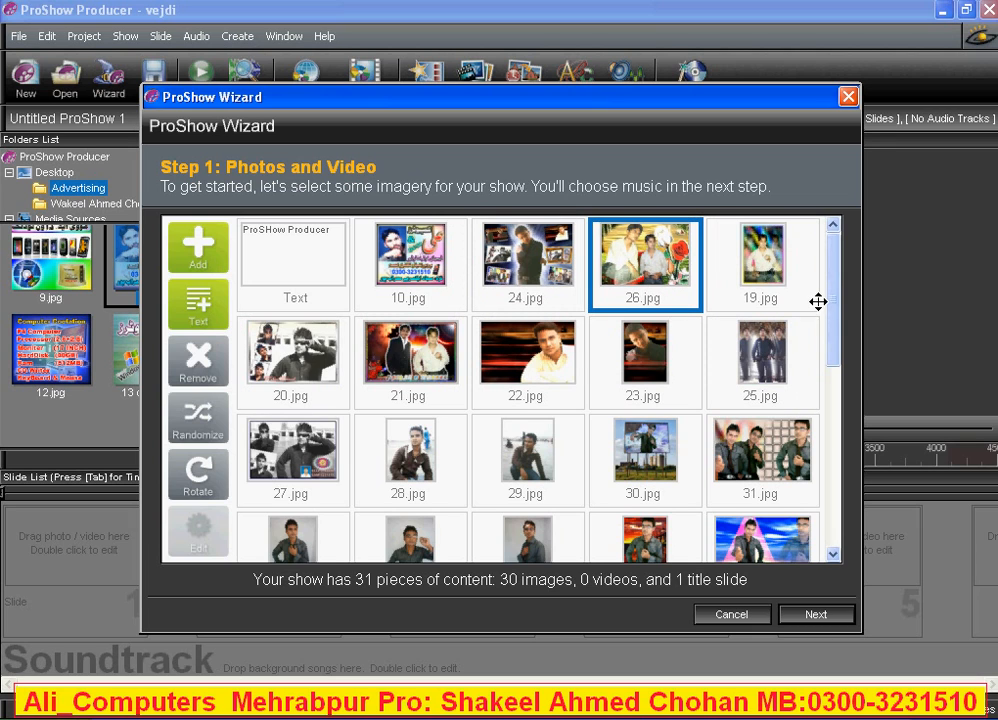
mouse_move(838, 328)
mouse_down()
mouse_move(839, 496)
mouse_move(828, 311)
mouse_up()
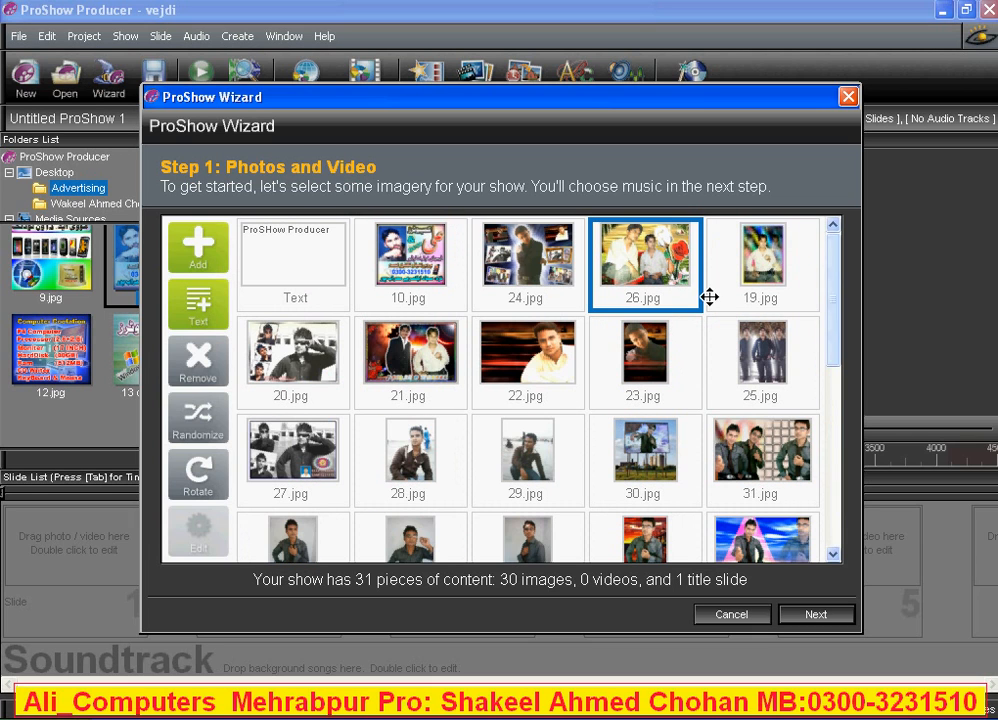
Continue to the Music step and add the track "Sound Effect - Thx - Atomic Dance Explosion (Bass Test)_2" to the soundtrack
click(815, 614)
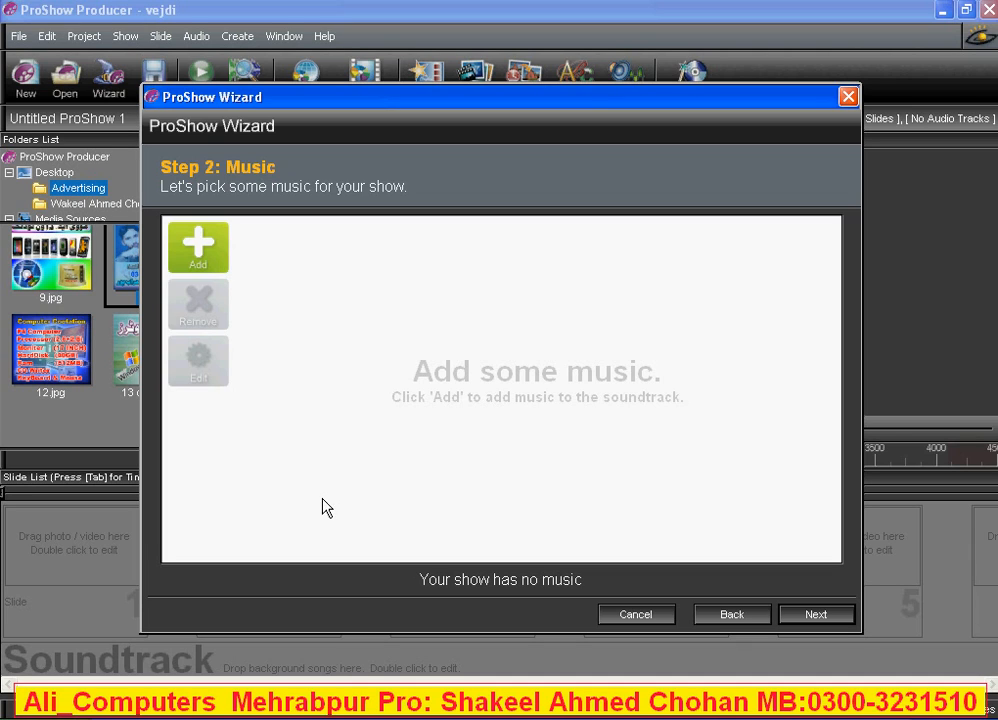
click(207, 250)
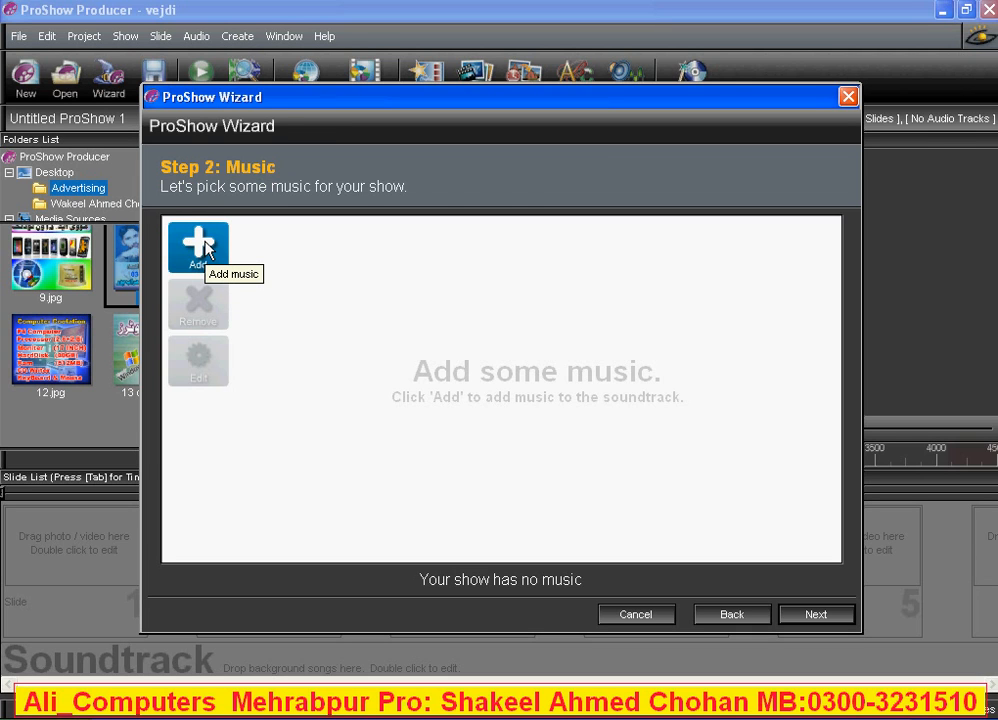
key(ctrl+shift+d)
mouse_move(214, 202)
mouse_down()
mouse_move(125, 207)
mouse_move(232, 195)
mouse_up()
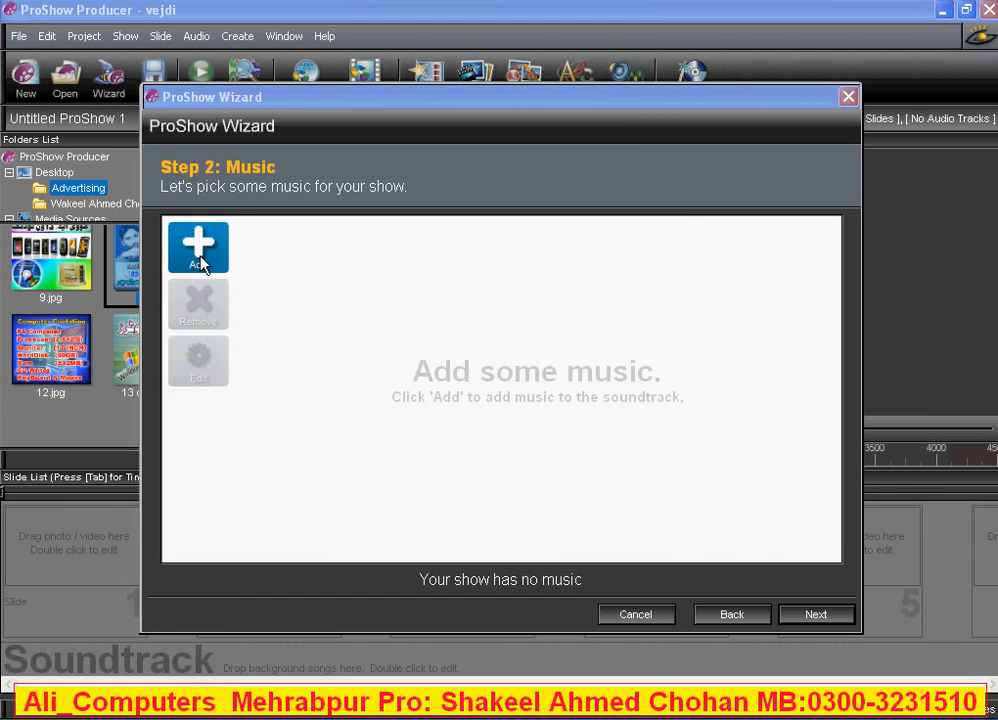
click(284, 350)
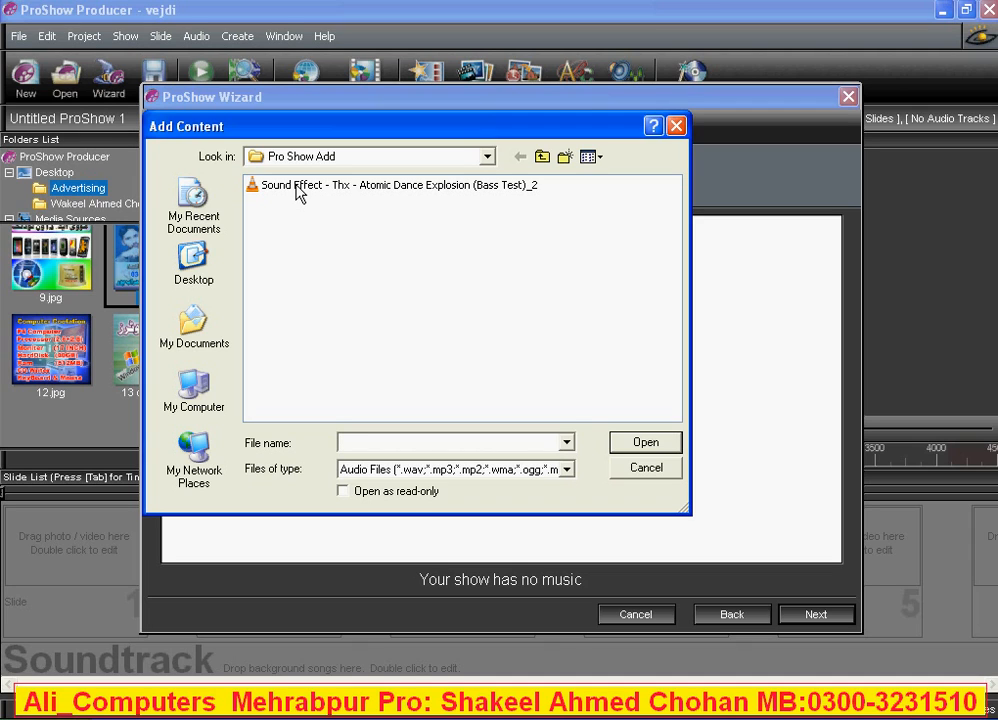
click(296, 190)
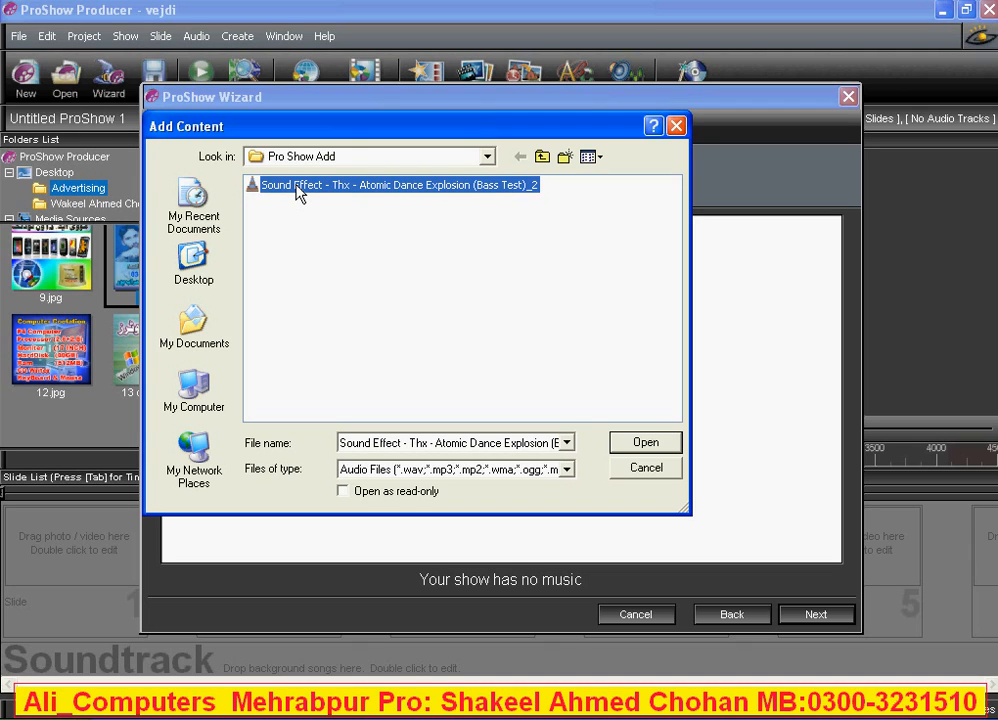
click(628, 441)
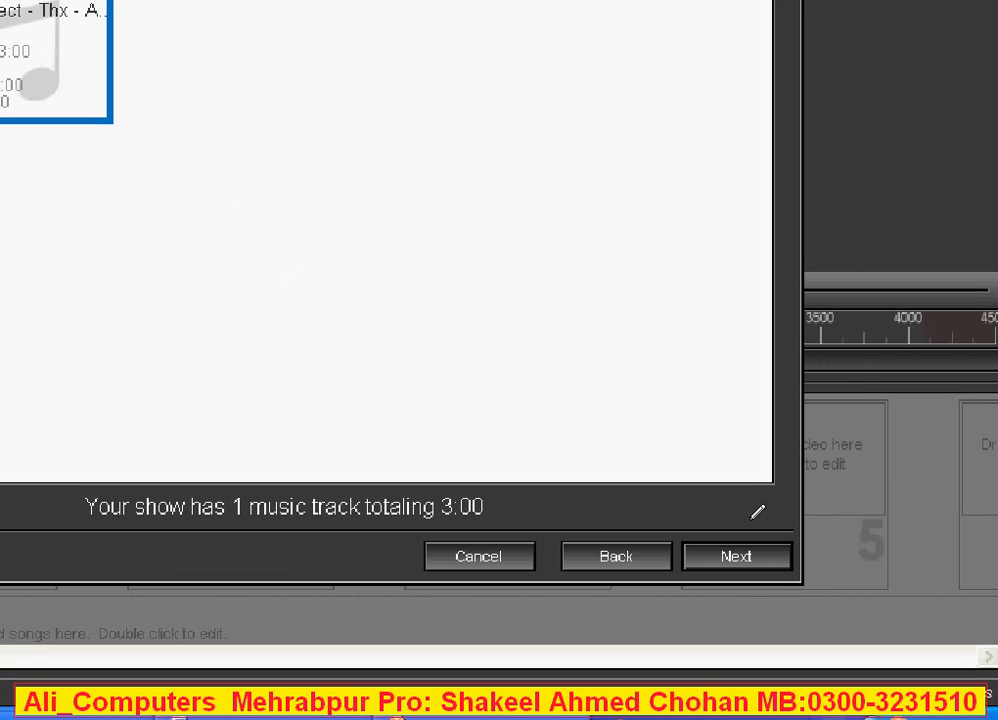
drag(826, 581, 787, 608)
mouse_move(697, 560)
mouse_down()
mouse_move(746, 600)
mouse_move(810, 577)
mouse_move(780, 519)
mouse_move(760, 492)
mouse_up()
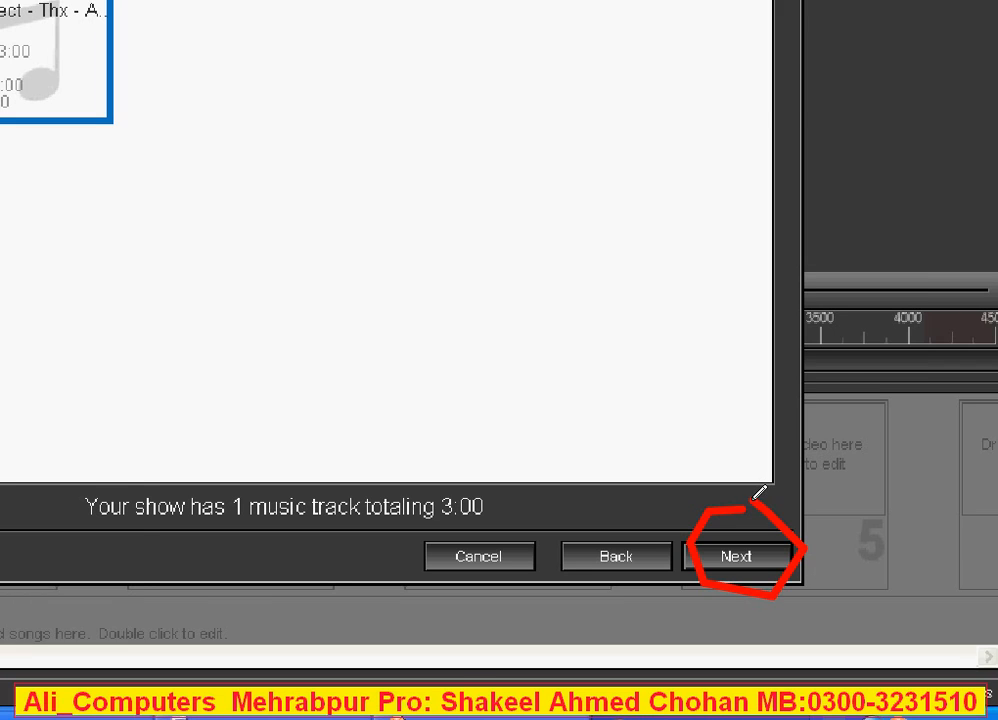
key(Escape)
Continue to the Theme step, choose the All Effects theme for the show, and proceed to the final details
click(805, 614)
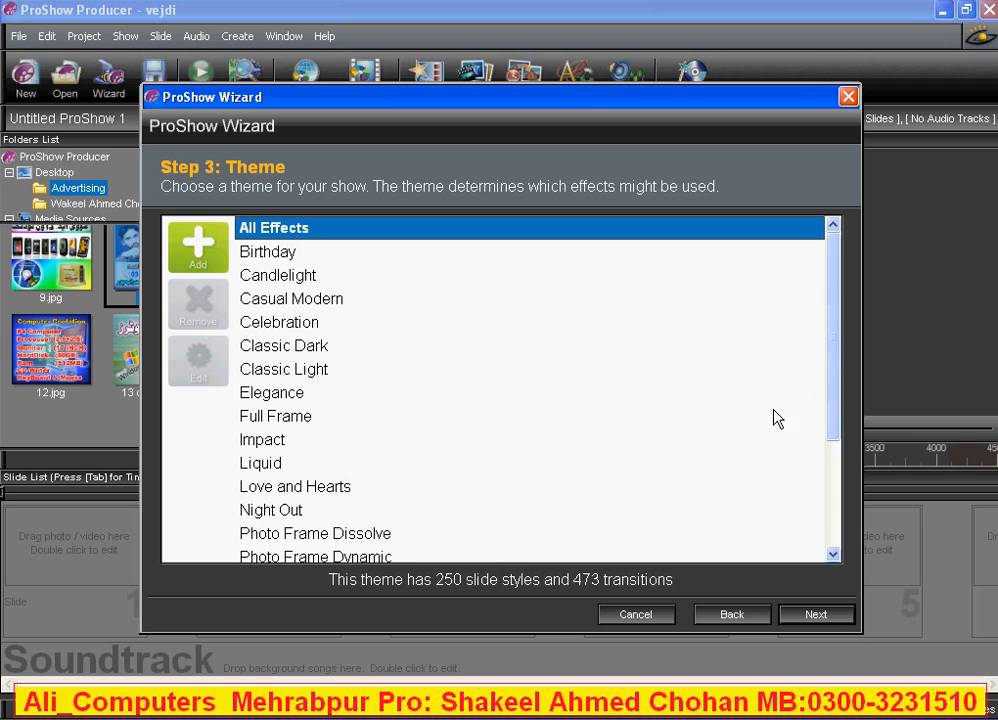
drag(840, 418, 838, 566)
click(313, 513)
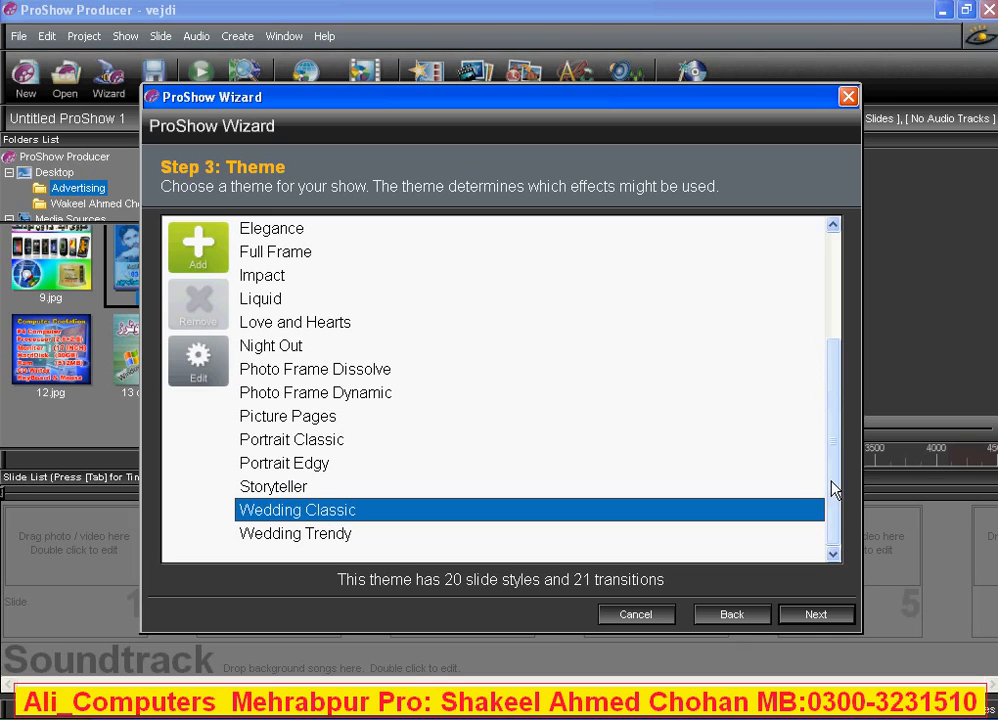
drag(831, 488, 831, 305)
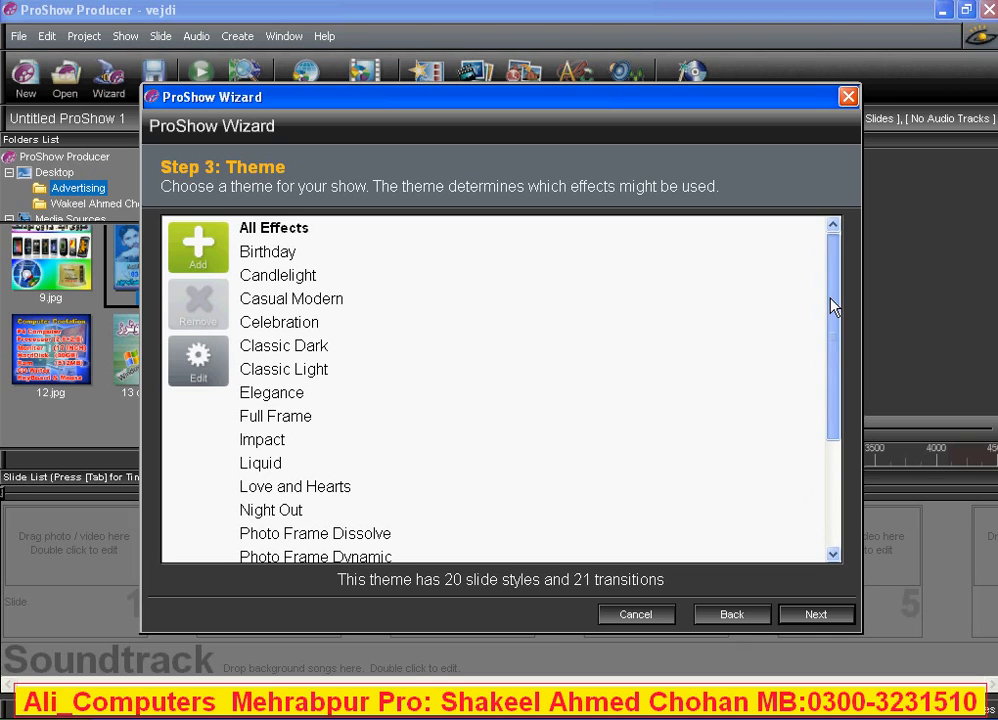
click(273, 231)
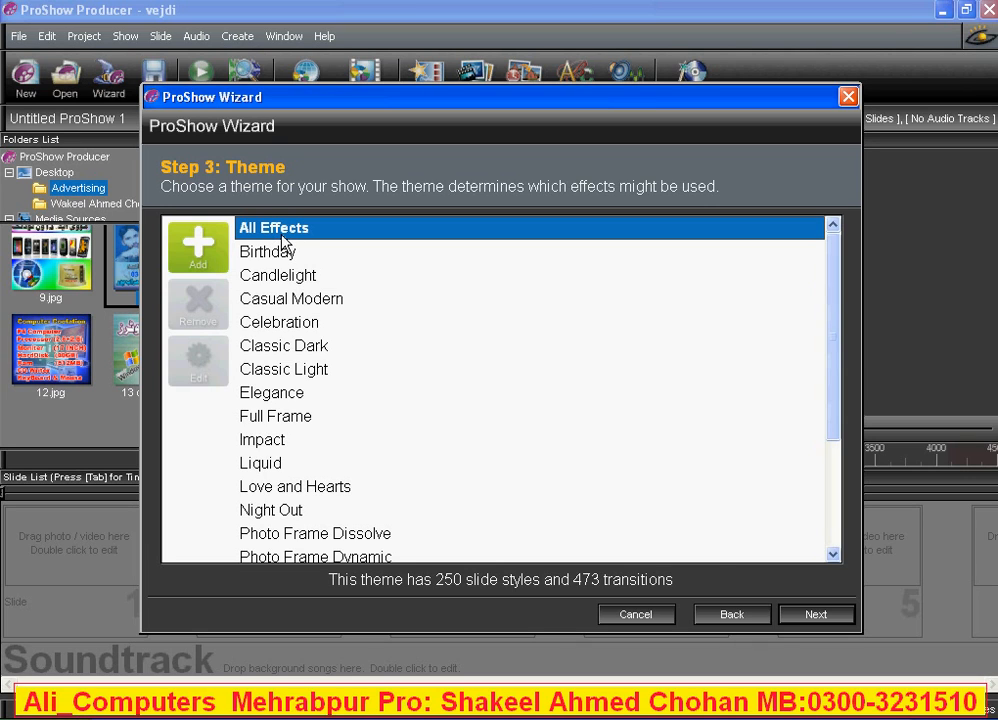
click(806, 615)
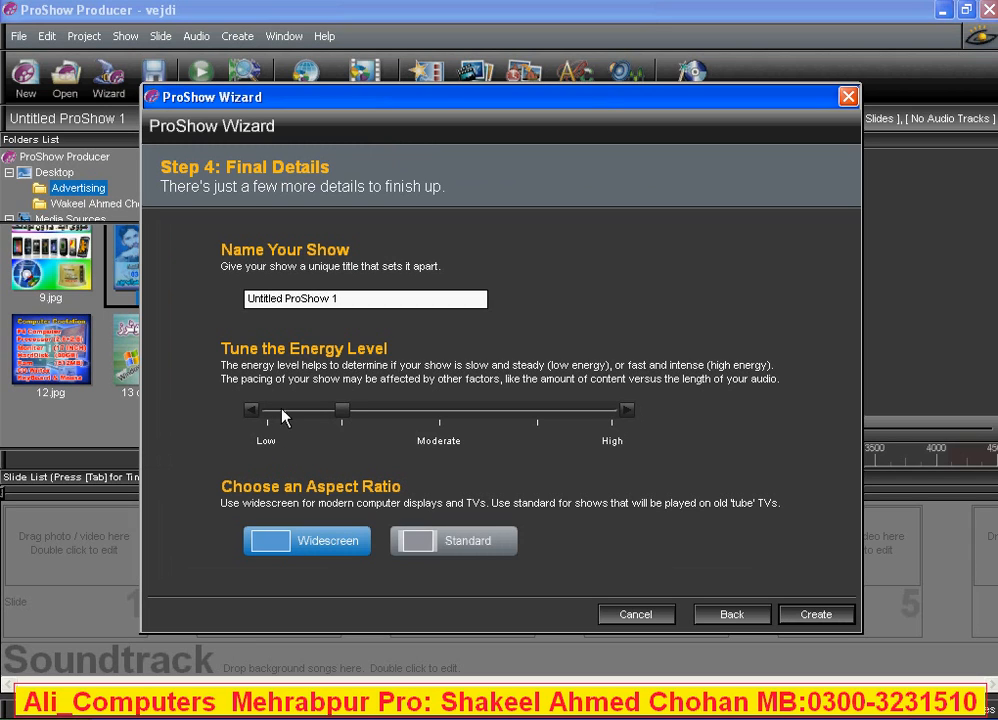
Set the energy level to High and the aspect ratio to Standard, and create the show
click(343, 418)
drag(343, 418, 620, 432)
click(421, 548)
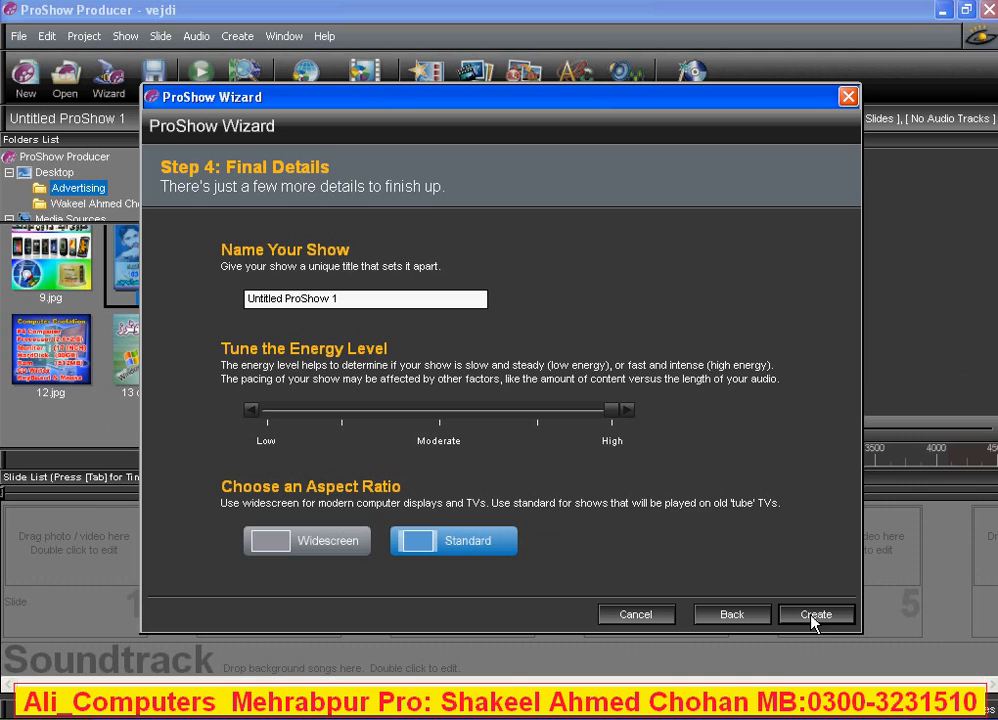
click(813, 614)
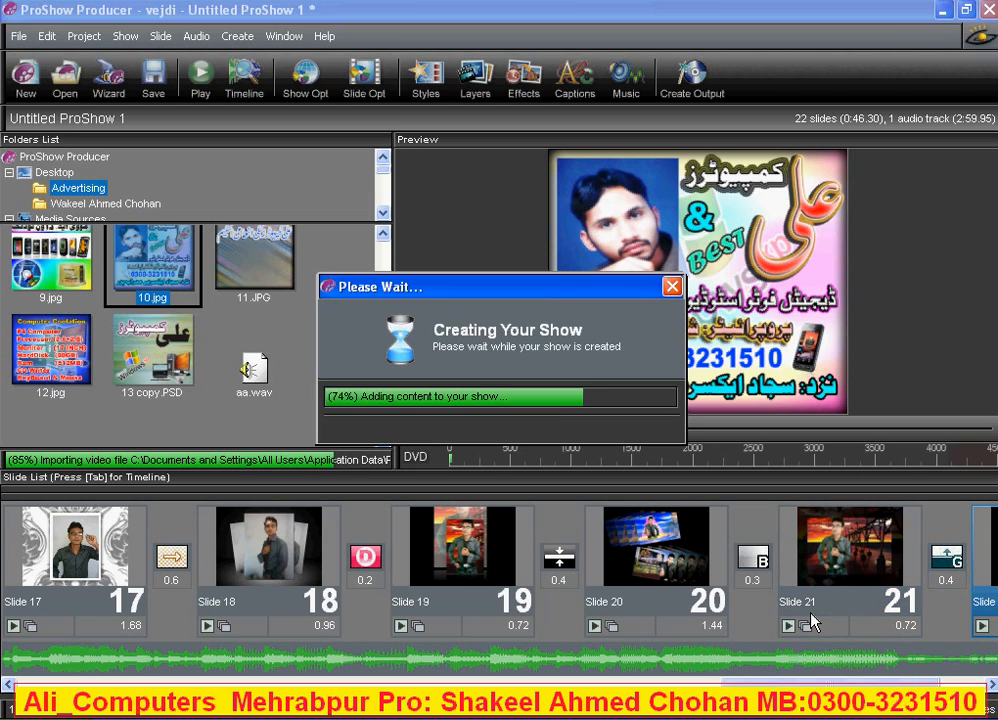
Keep the generated show from the preview and continue to the wizard's Finished page
click(812, 621)
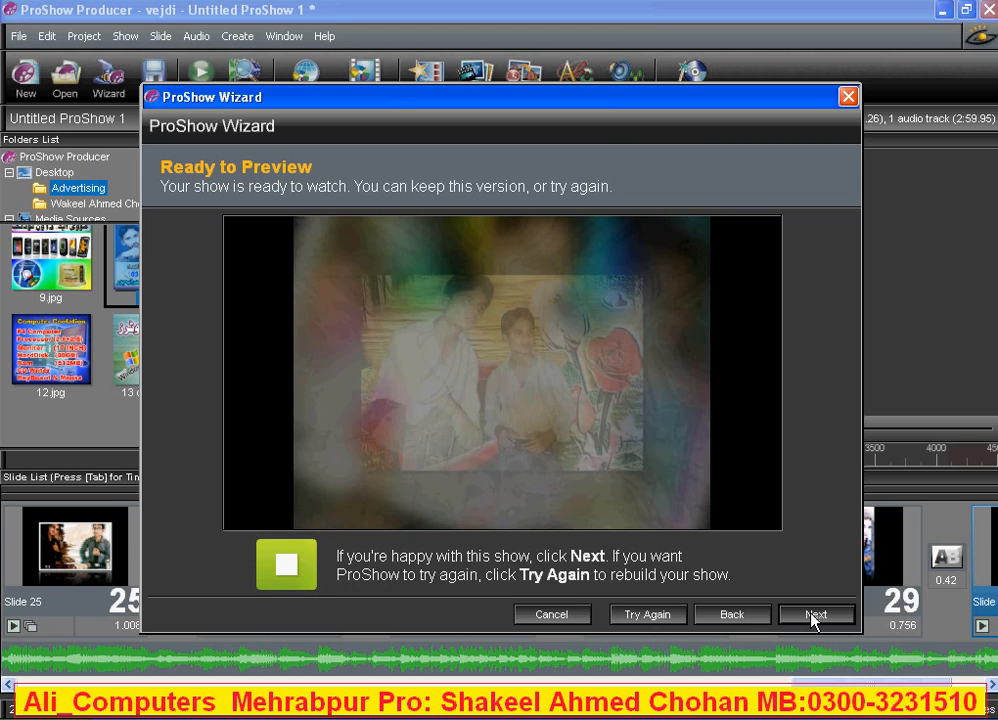
click(811, 616)
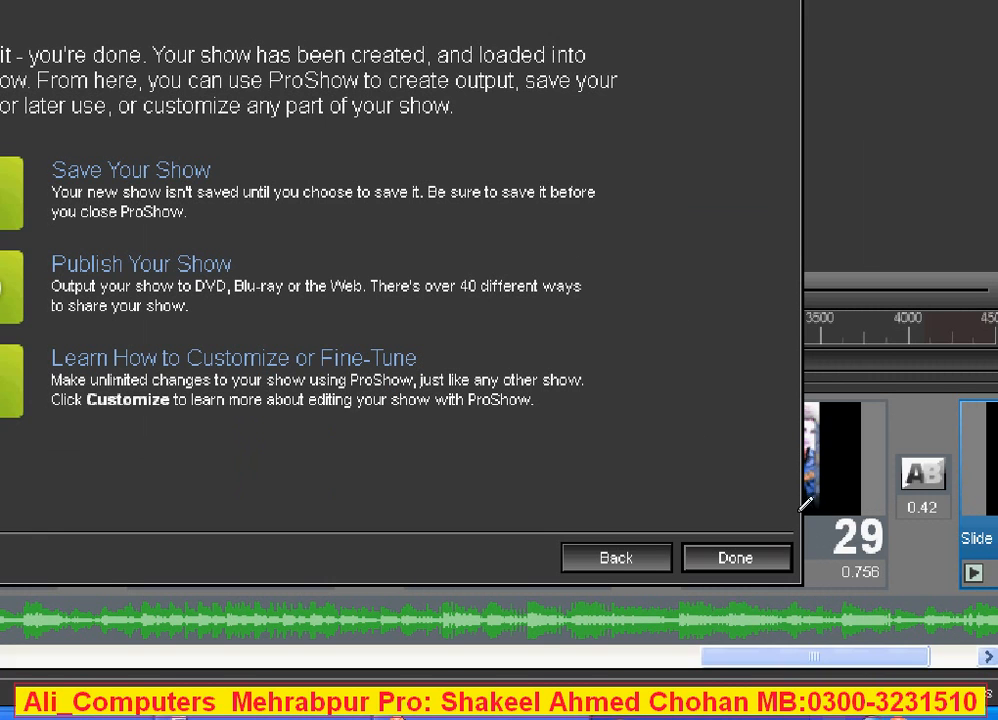
drag(860, 585, 775, 639)
mouse_move(729, 601)
mouse_down()
mouse_move(784, 606)
mouse_move(795, 550)
mouse_move(787, 515)
mouse_up()
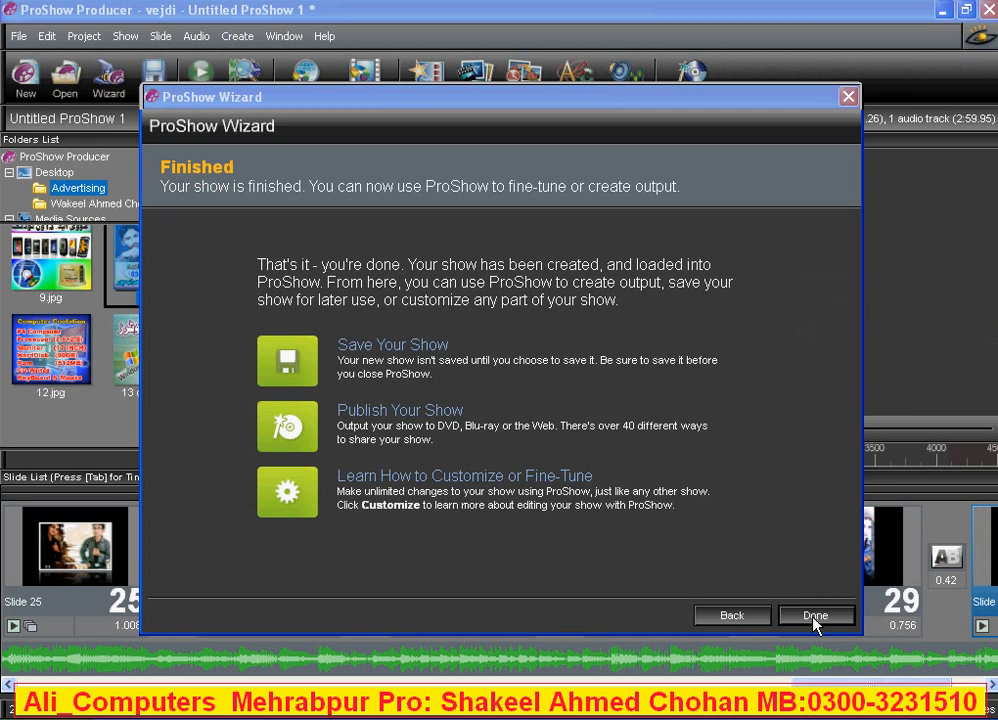
Close the finished wizard and look through the generated slides from first to last in the slide list
click(735, 557)
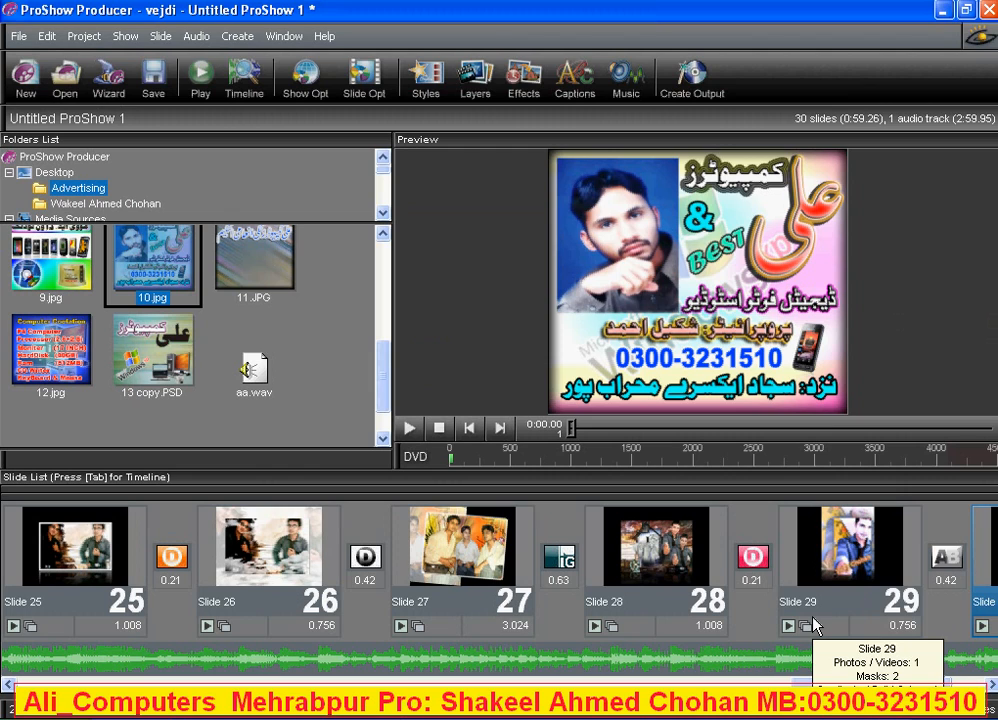
drag(888, 694, 104, 678)
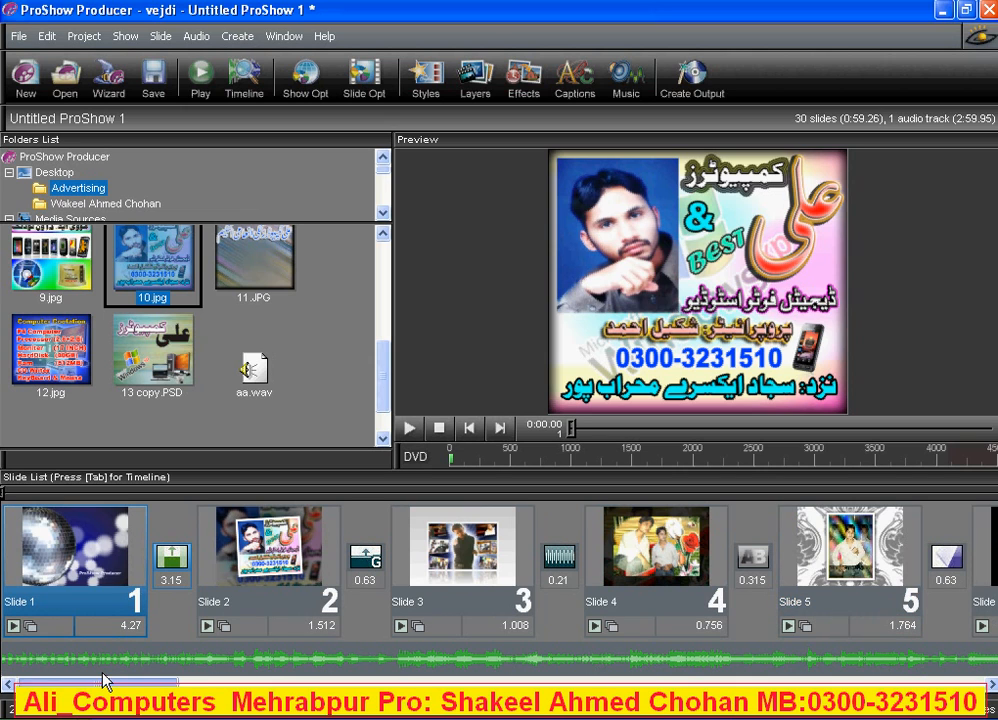
click(487, 714)
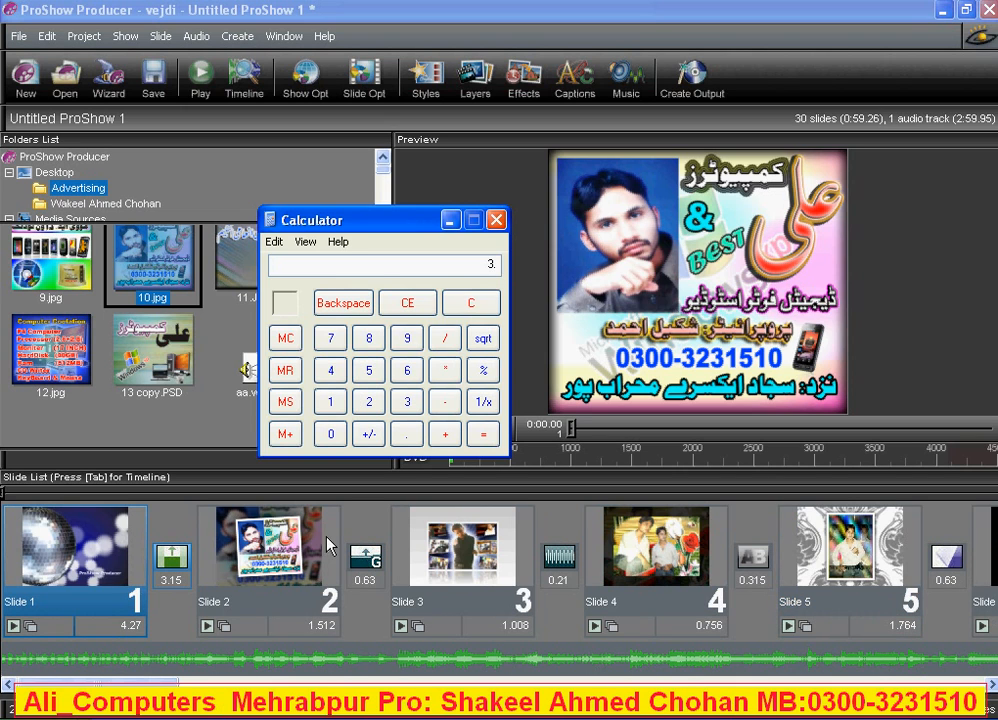
click(172, 692)
drag(172, 692, 880, 686)
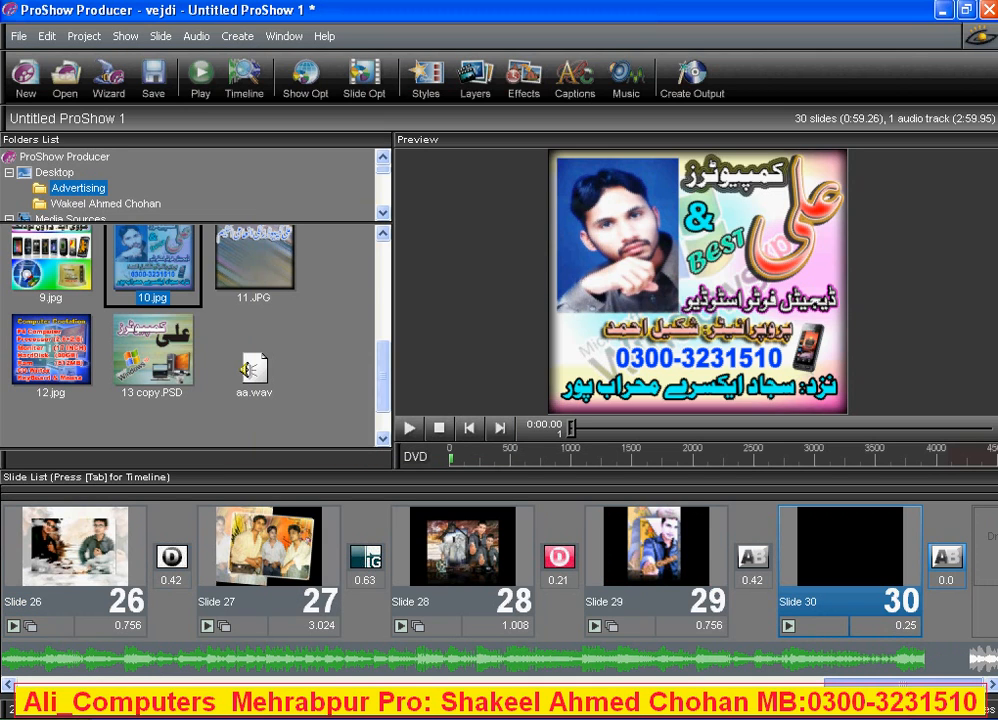
Add the two-line caption "Good Bye" / "Friendsssssssss" to the black final slide, slide 30, and play its preview
click(847, 575)
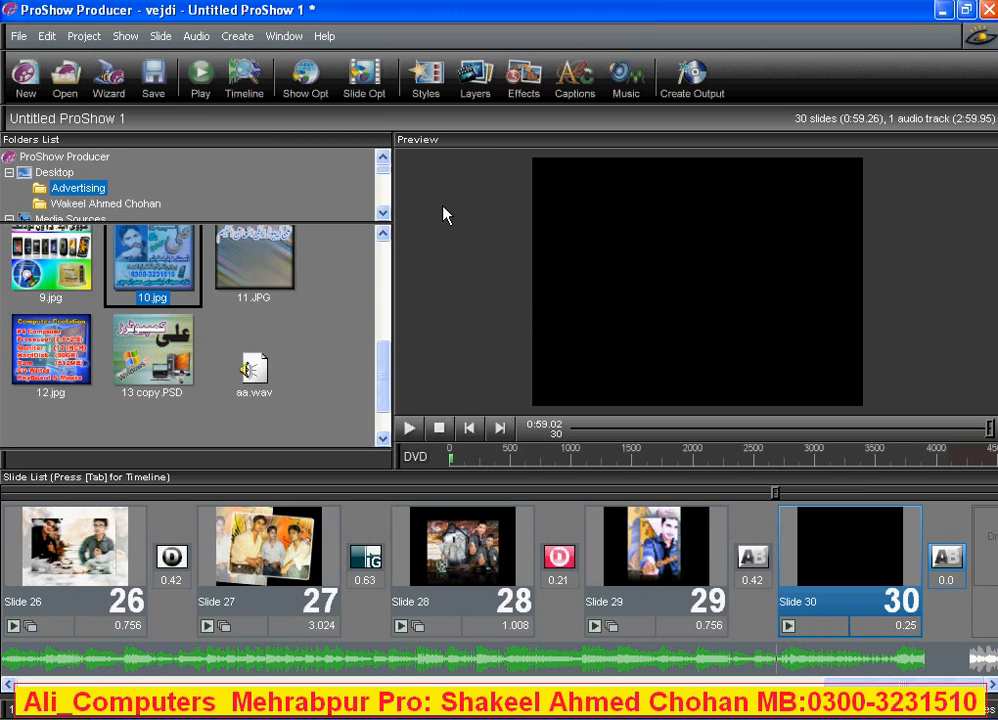
click(581, 94)
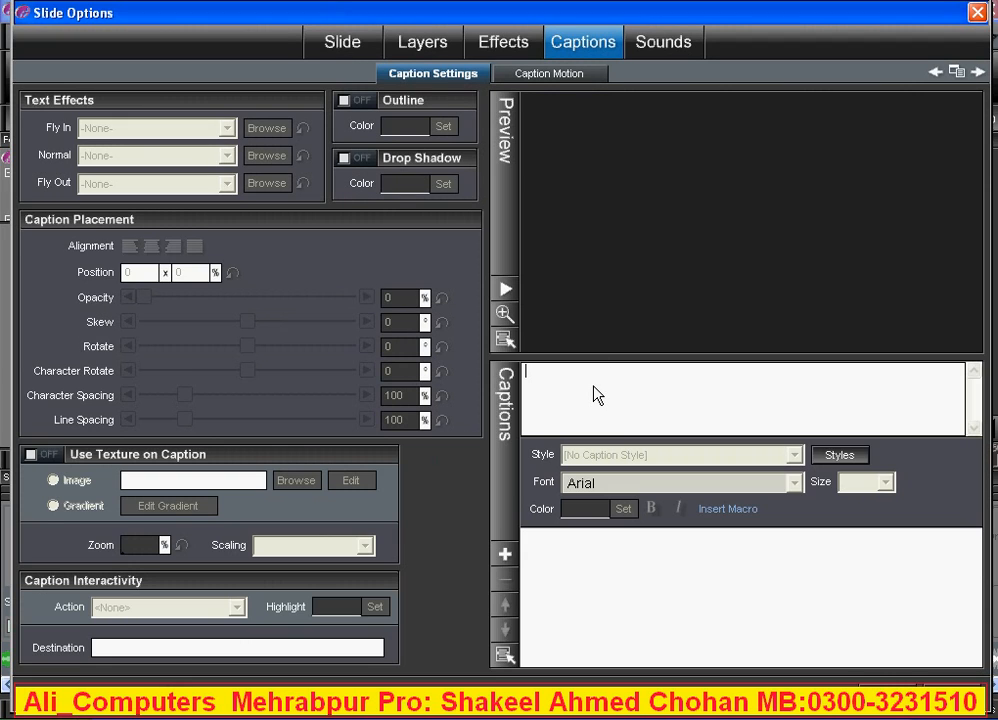
text(G)
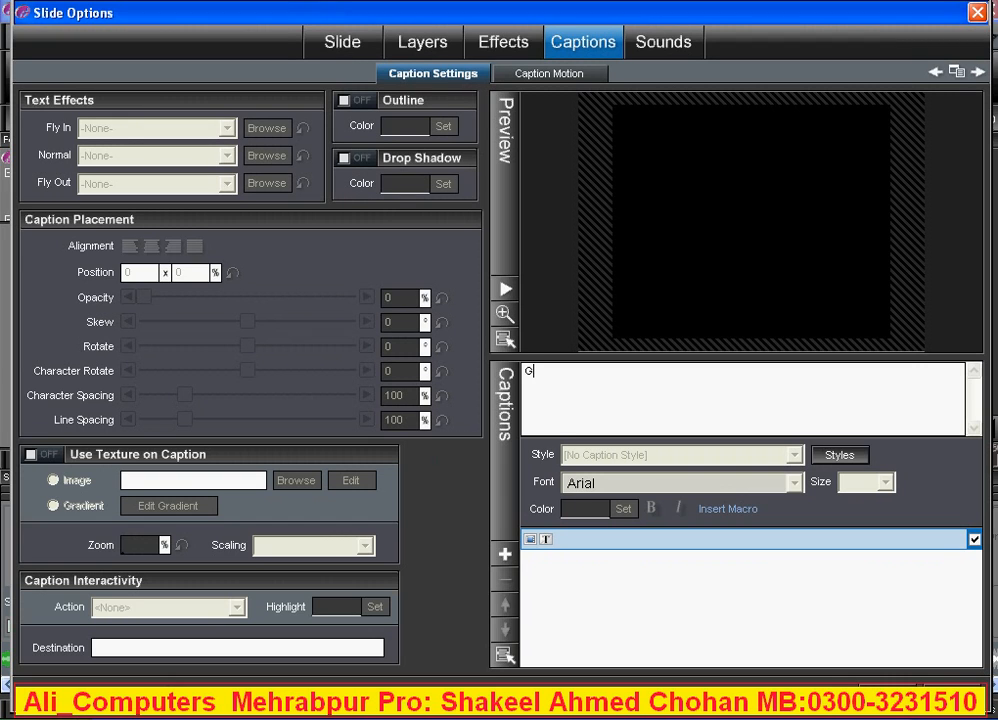
text(ood Bye)
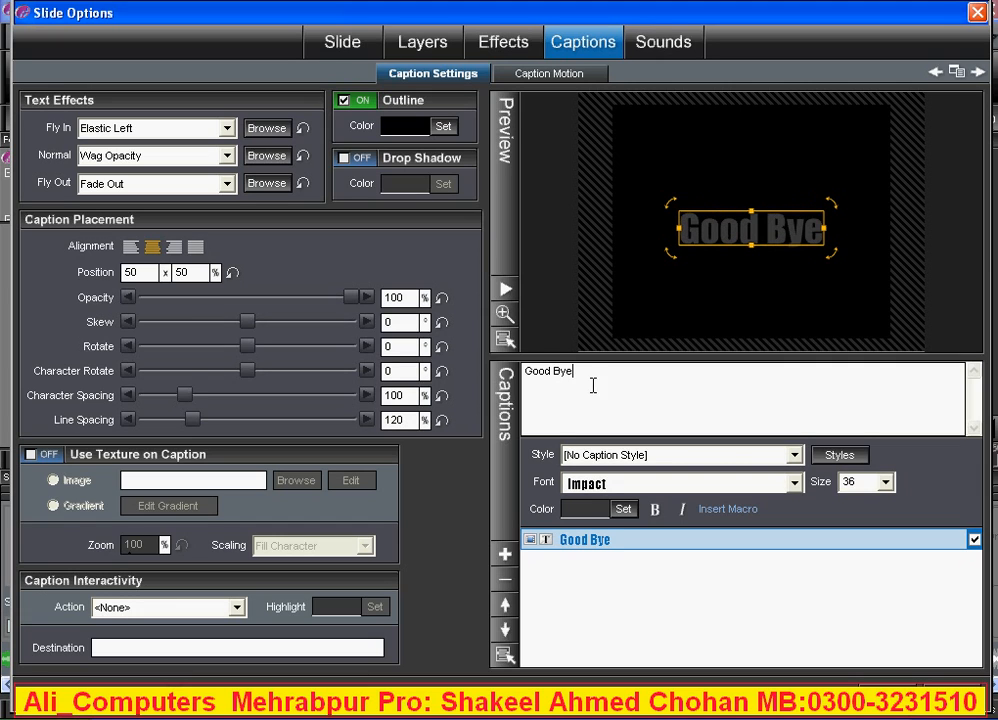
key(Return)
text(Friendsssssssss)
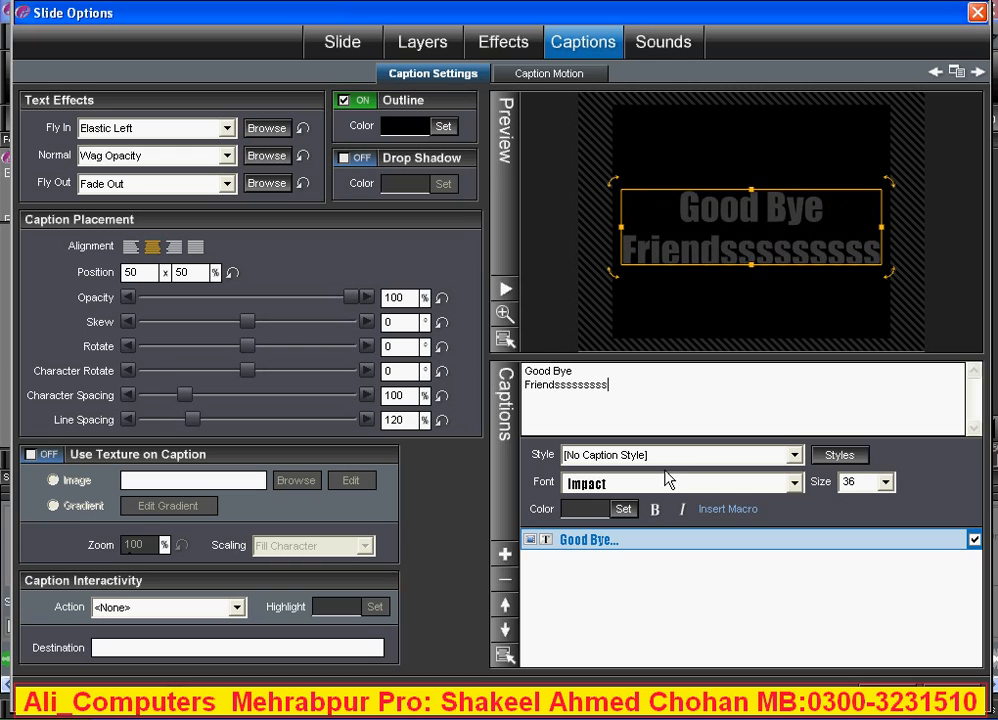
click(877, 697)
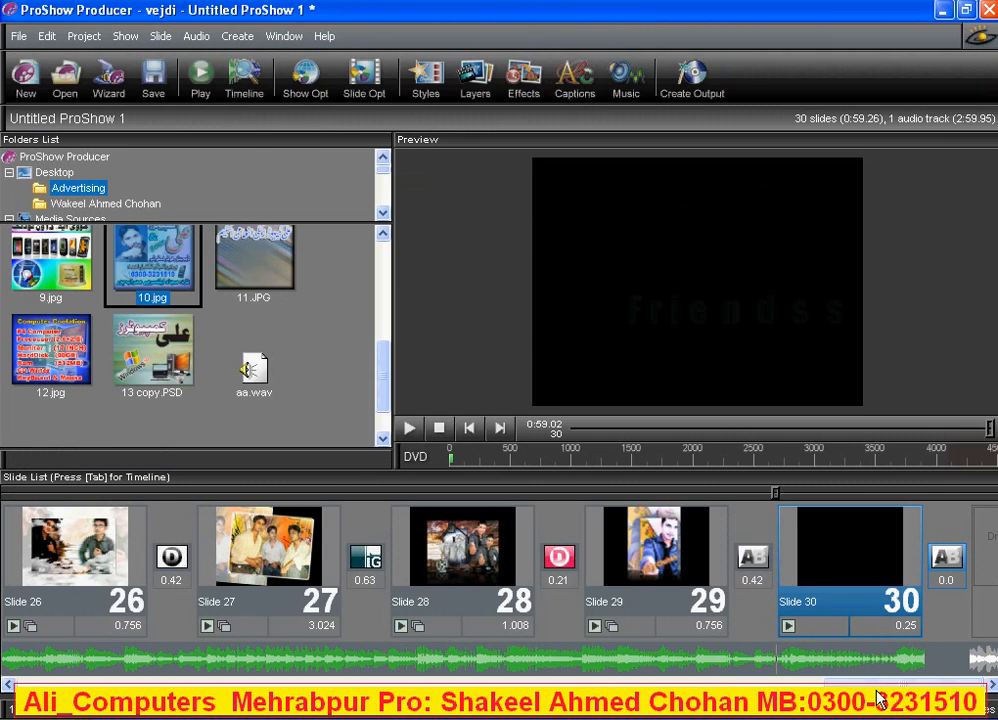
click(410, 428)
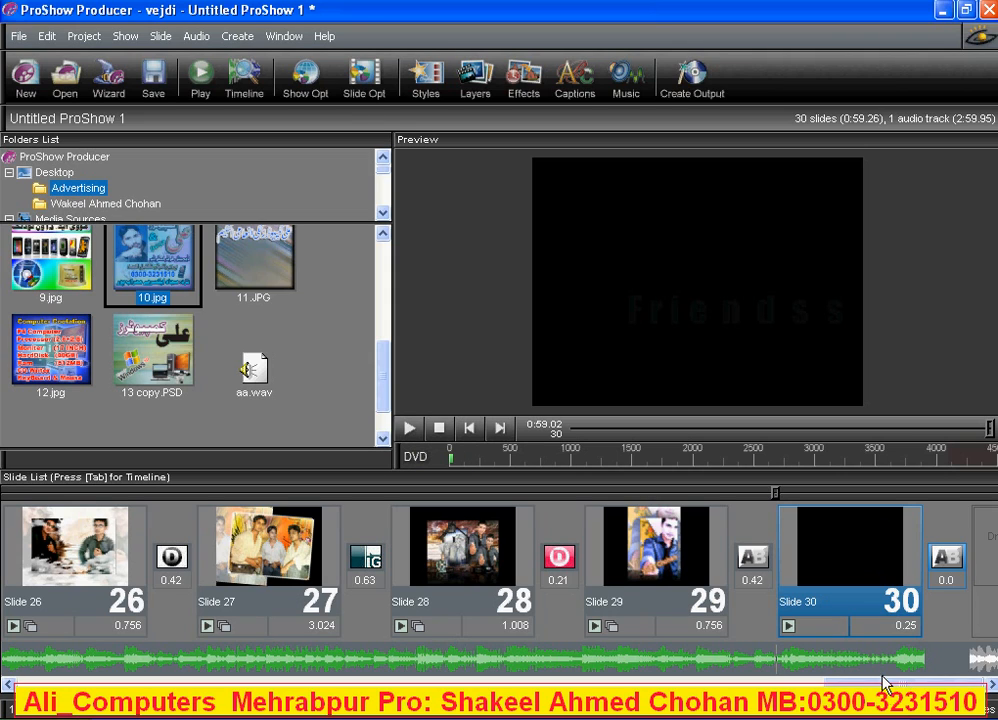
Switch to Calculator and work out the seconds available per slide as 3 × 60 ÷ 30
drag(870, 684, 60, 690)
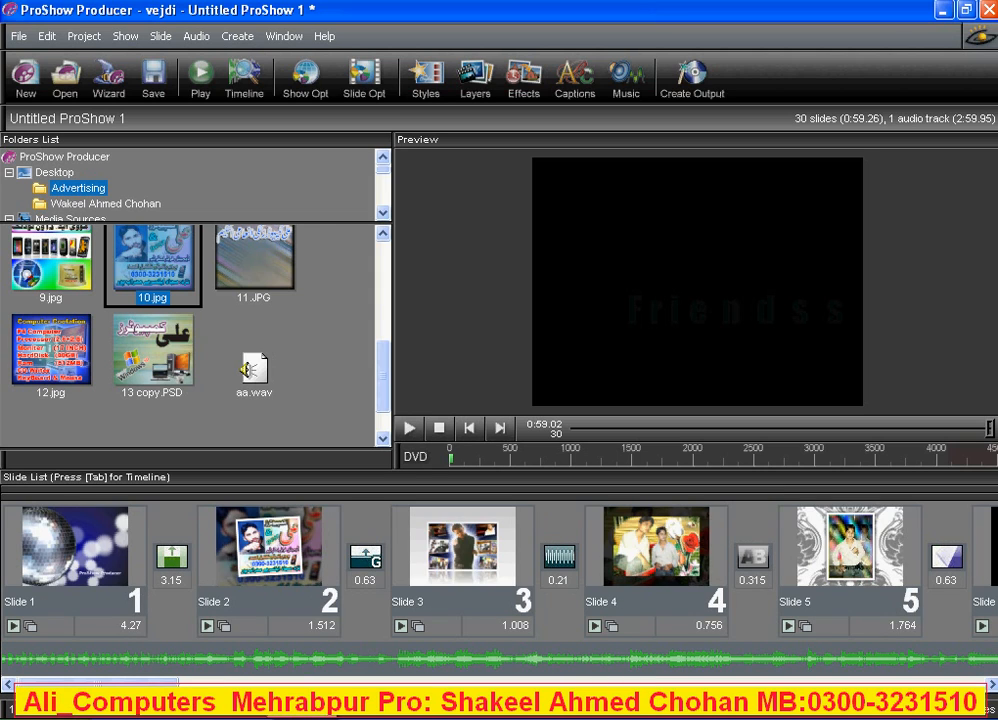
click(457, 716)
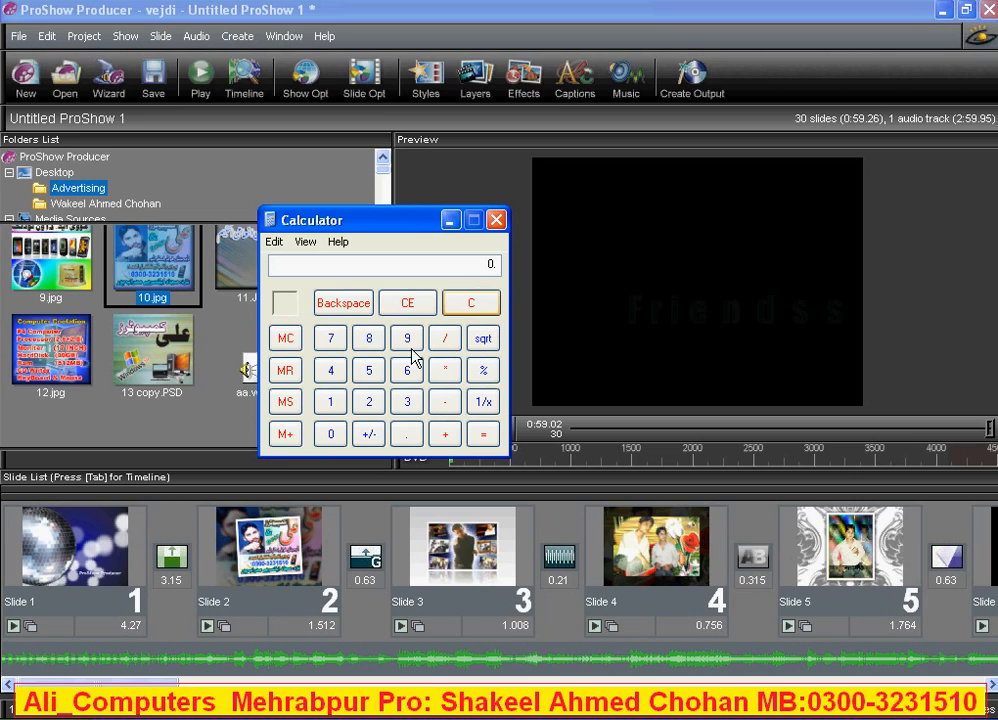
click(404, 402)
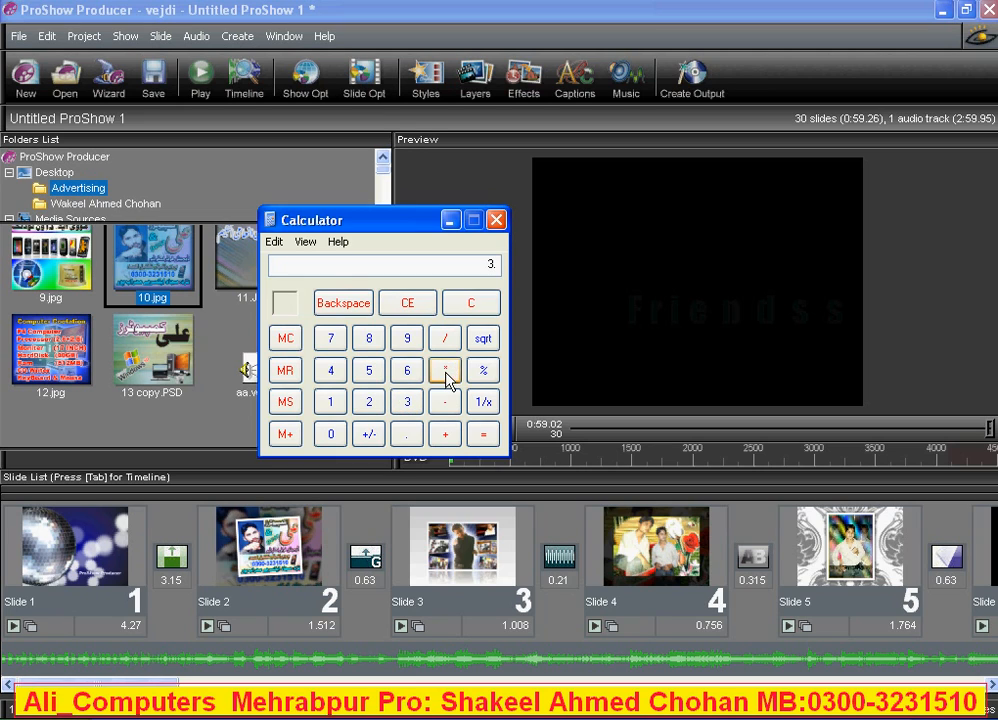
click(406, 372)
click(333, 433)
click(490, 439)
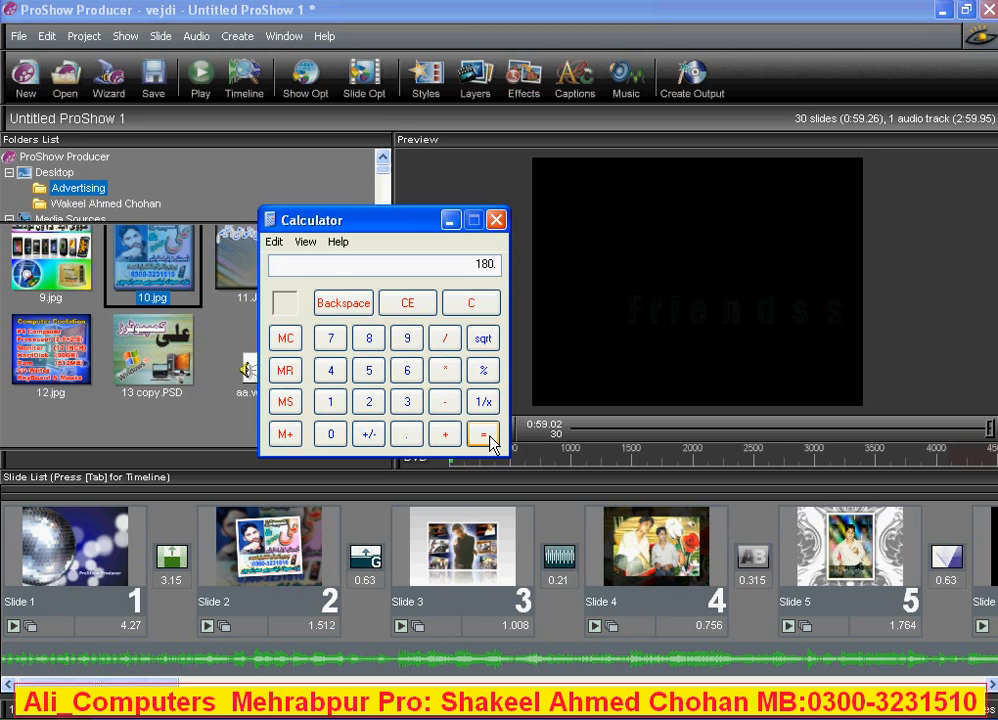
click(447, 339)
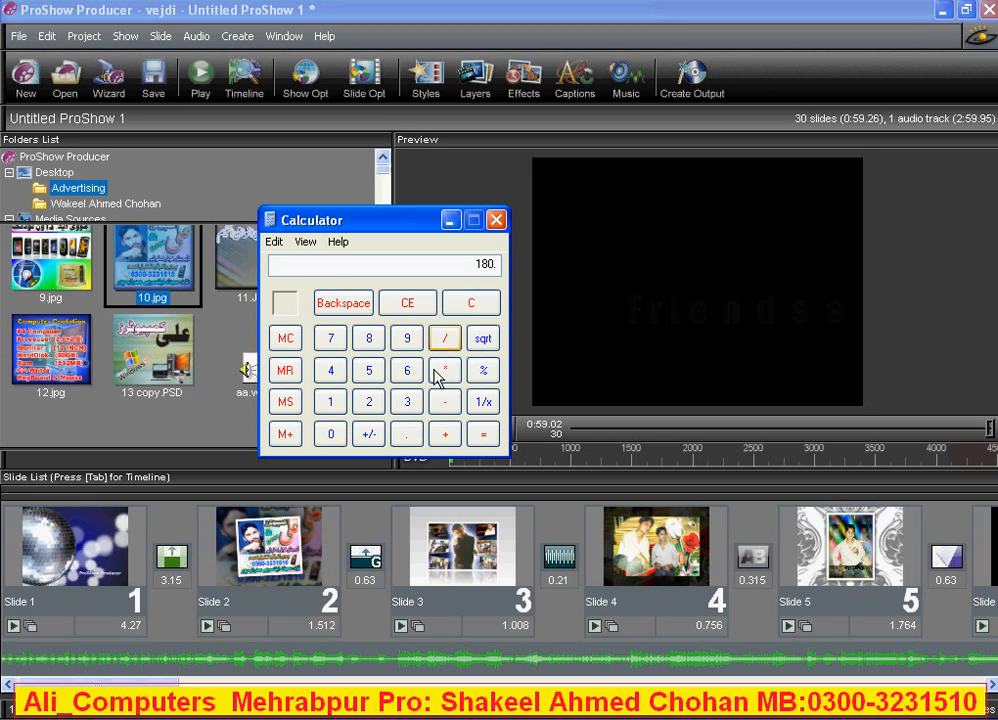
click(407, 401)
click(331, 433)
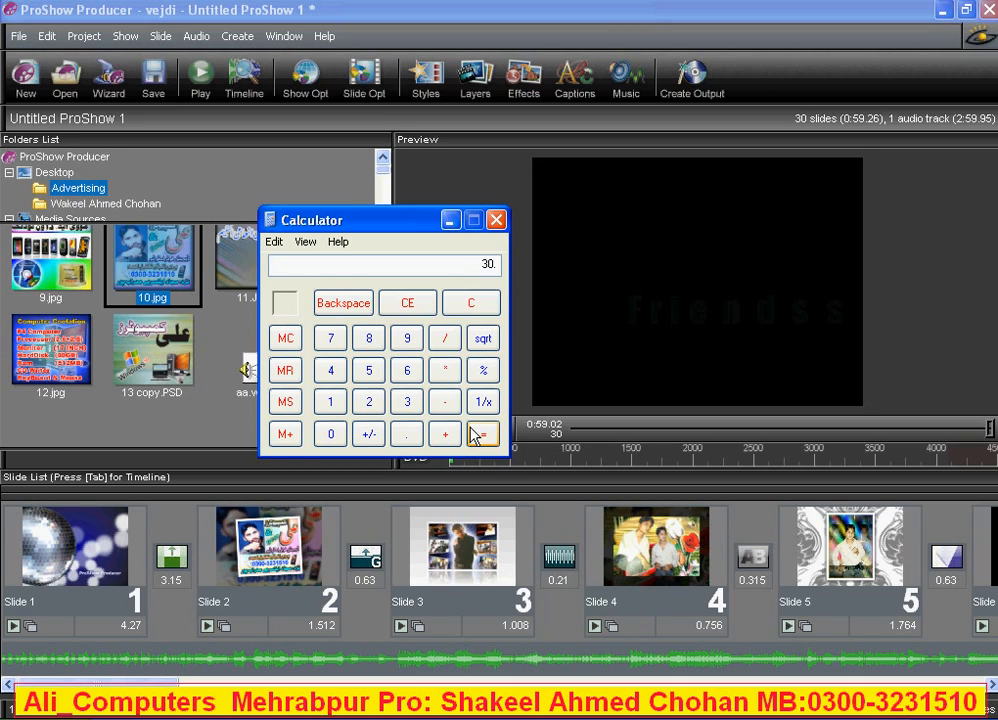
click(478, 436)
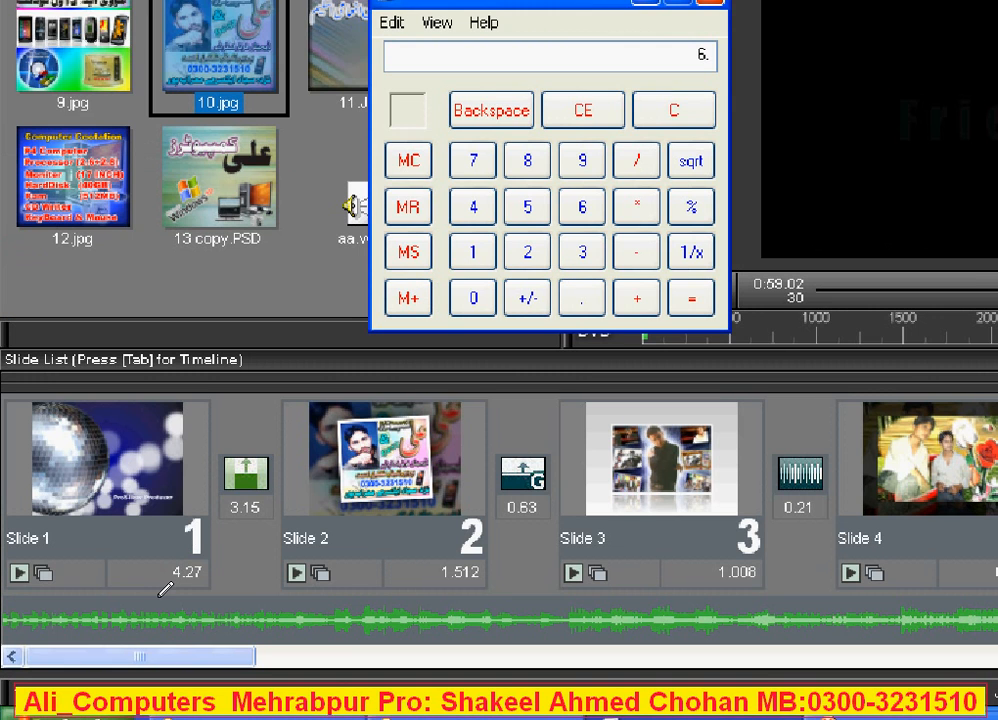
Divide the per-slide seconds by 3 in Calculator and return to the ProShow Producer slide list
mouse_move(183, 545)
mouse_down()
mouse_move(122, 551)
mouse_move(133, 585)
mouse_move(203, 587)
mouse_move(251, 566)
mouse_move(200, 540)
mouse_up()
mouse_move(268, 437)
mouse_down()
mouse_move(222, 438)
mouse_move(200, 480)
mouse_move(210, 532)
mouse_move(276, 532)
mouse_move(295, 470)
mouse_move(255, 432)
mouse_up()
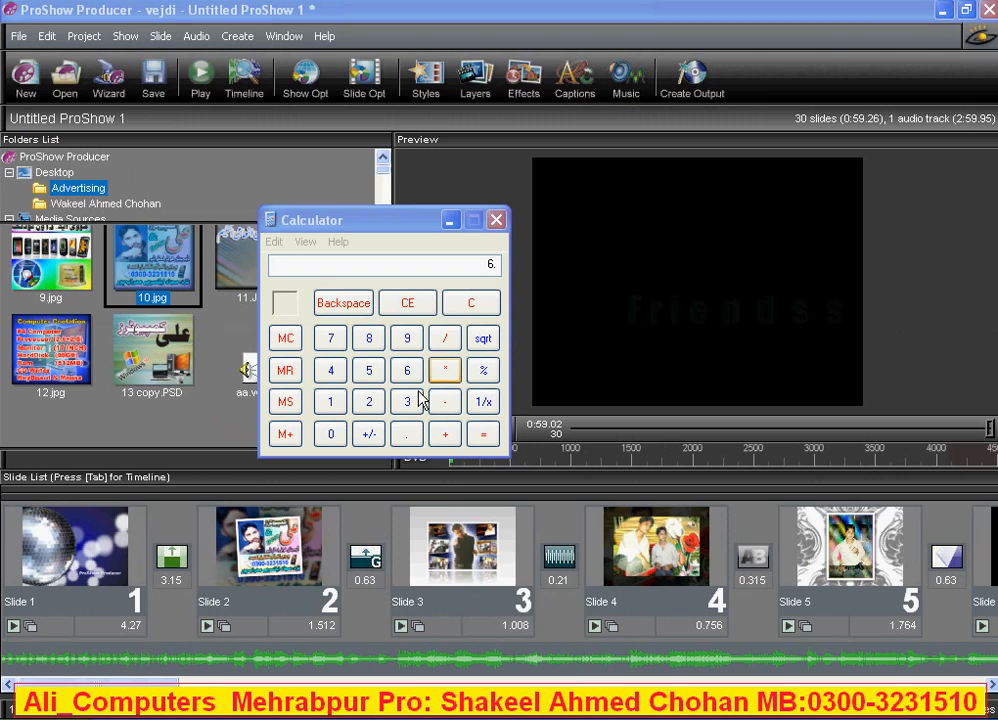
click(446, 339)
click(400, 400)
click(483, 434)
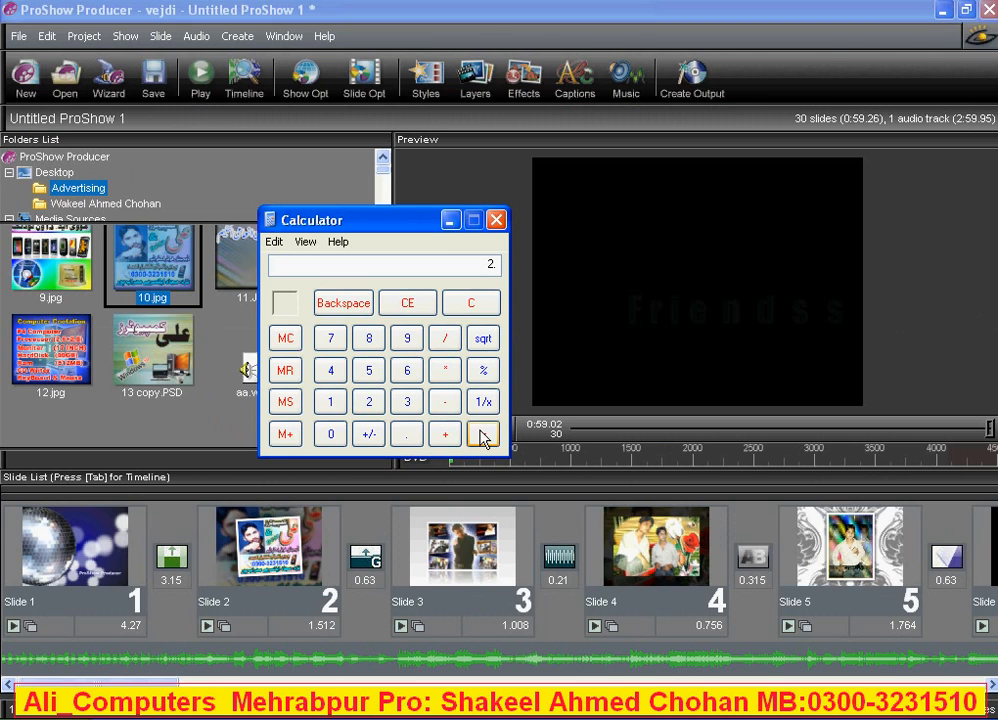
click(450, 220)
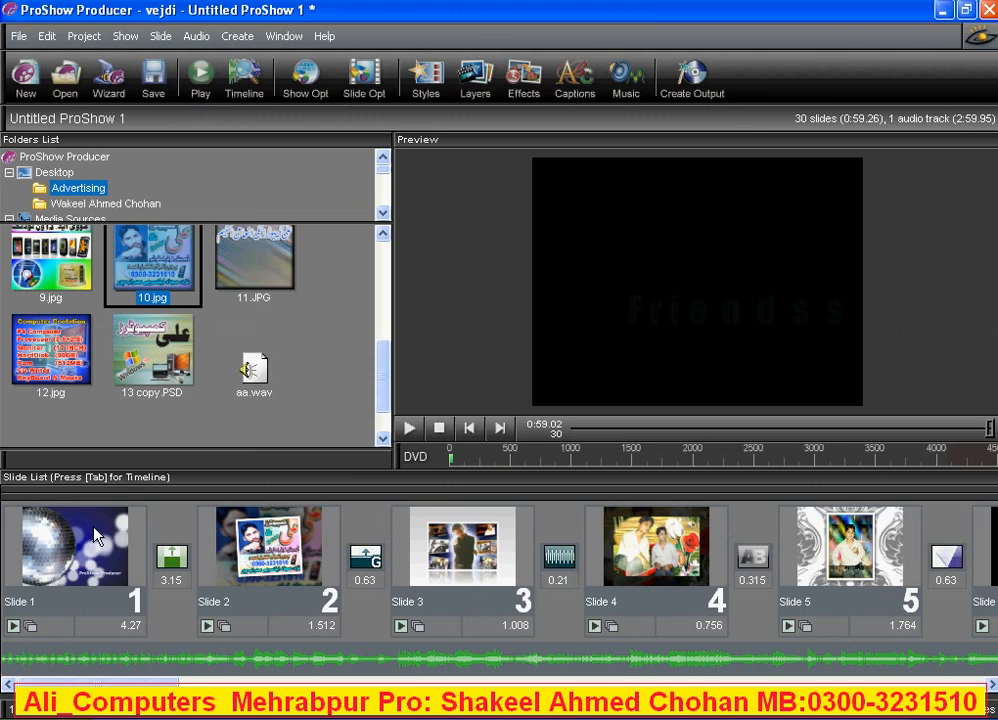
Select all slides and set the transition time of every slide to 3 seconds
click(62, 598)
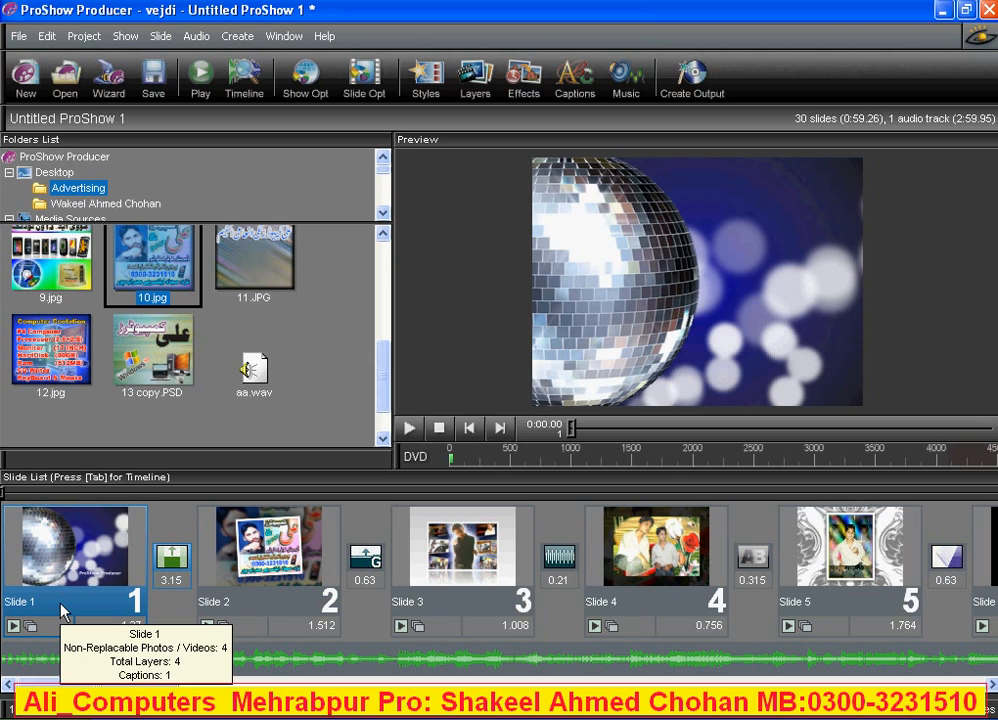
key(ctrl+a)
right_click(61, 605)
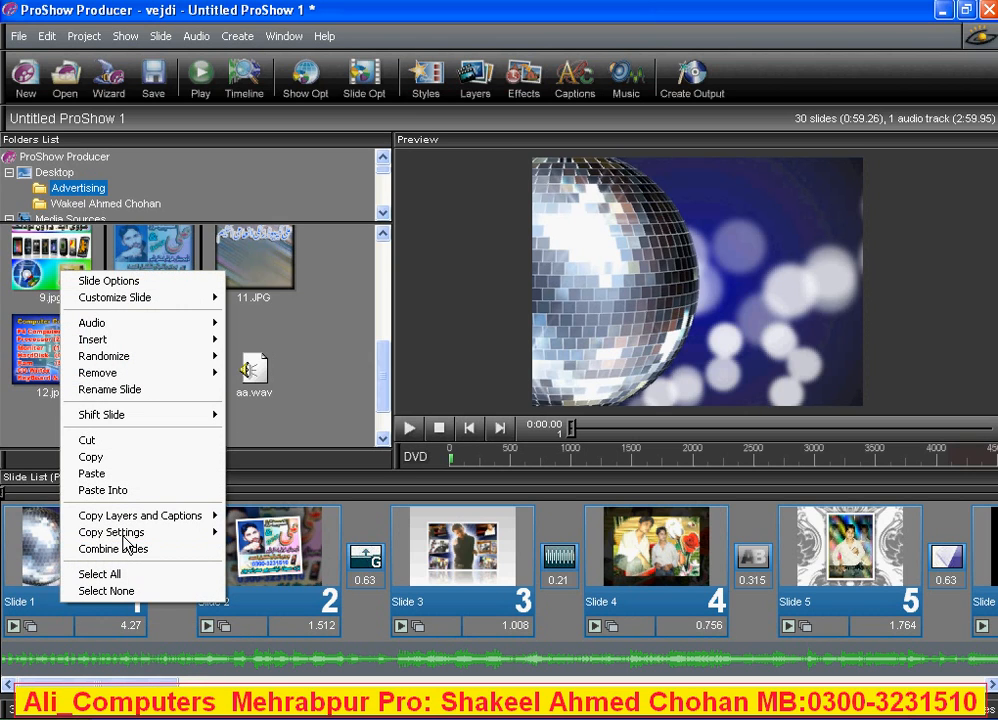
click(50, 572)
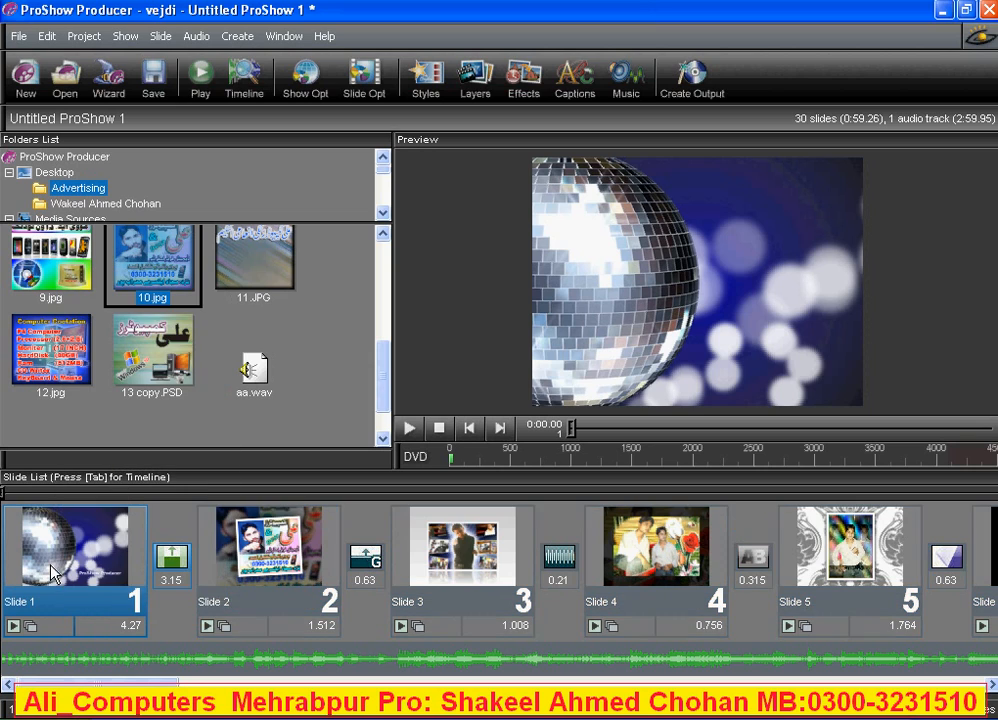
key(ctrl+a)
click(177, 579)
key(Return)
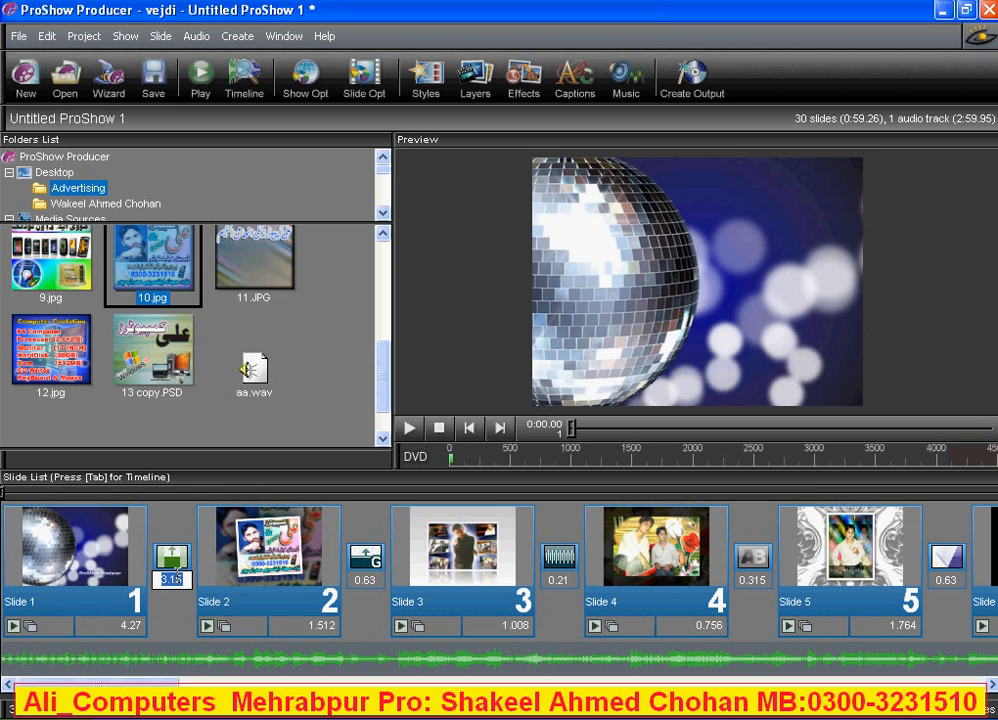
Select all slides again and set the display time of every slide to 3 seconds
click(113, 564)
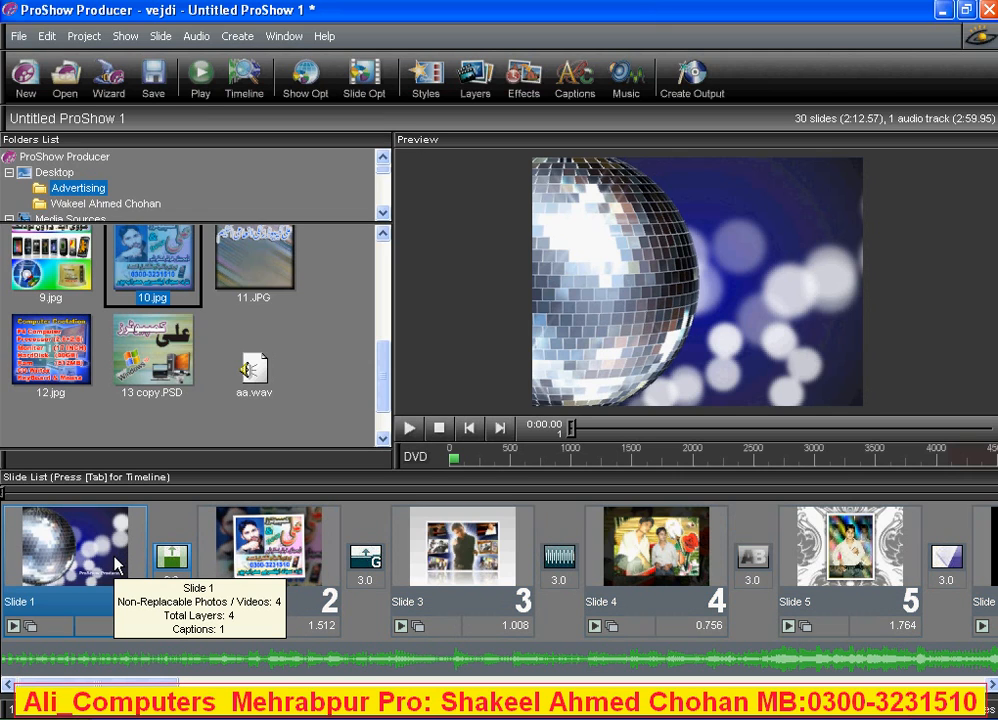
key(ctrl+a)
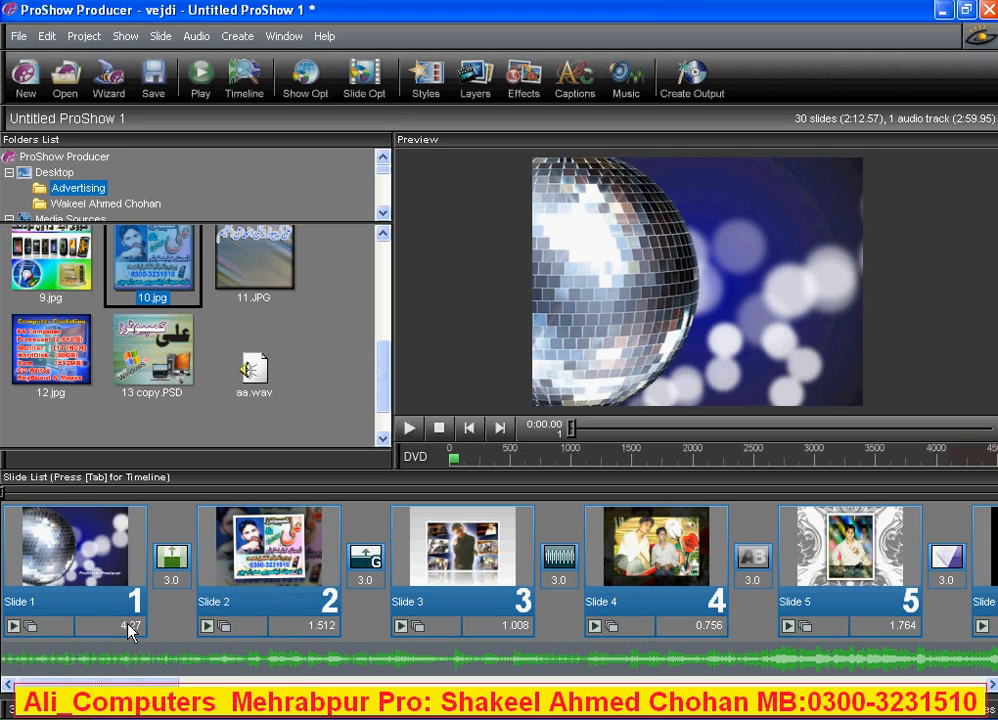
click(127, 625)
key(Return)
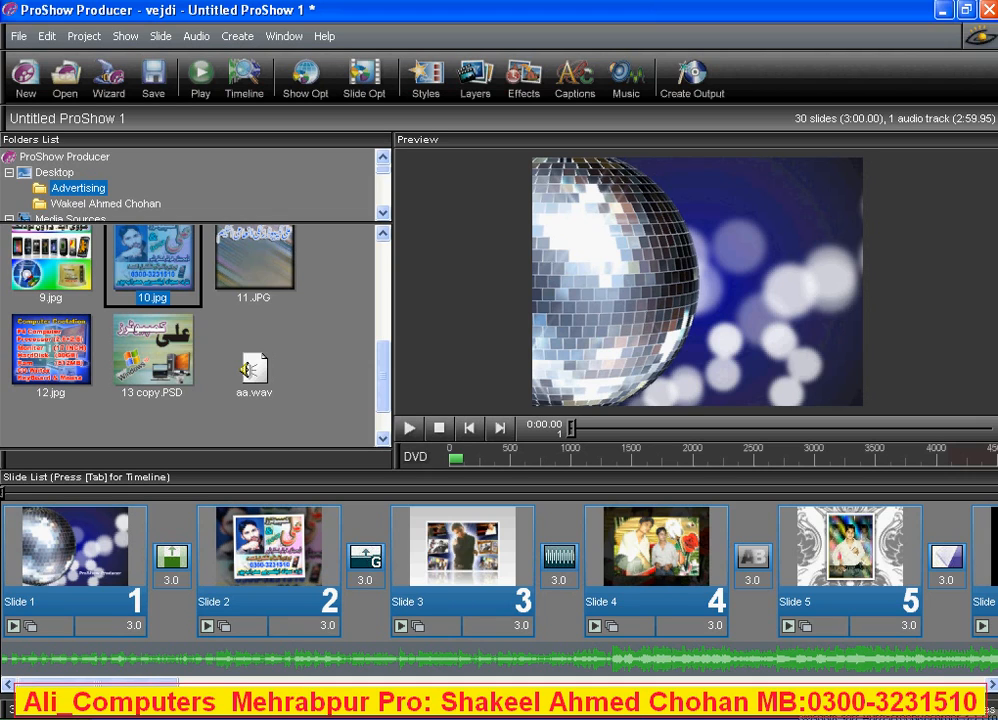
right_click(925, 717)
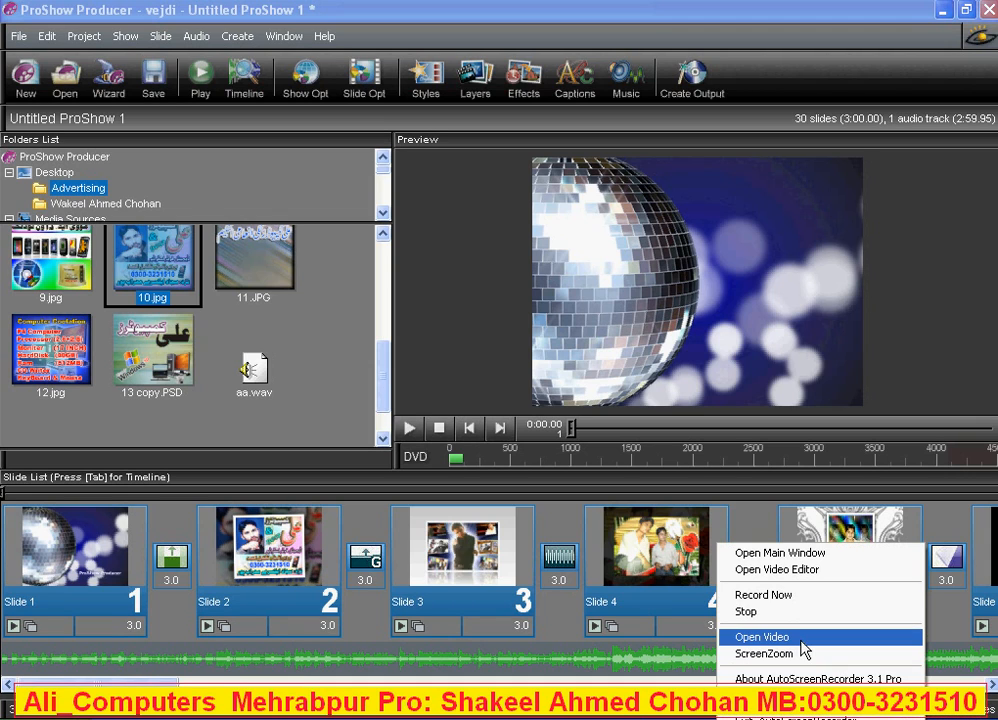